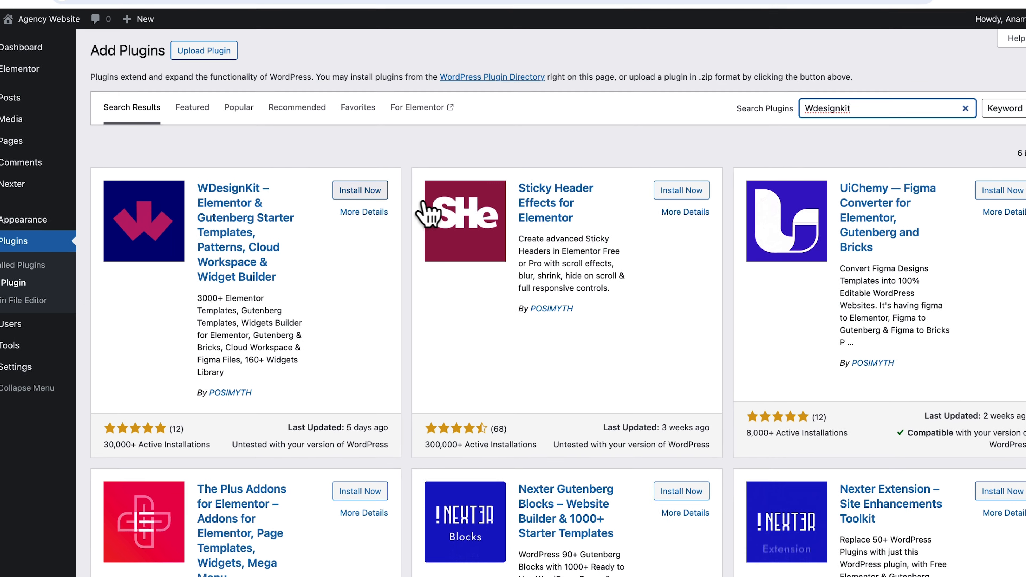
# - Install and activate the WDesignKit plugin and open its PRO upgrade pricing page
pyautogui.click(364, 203)
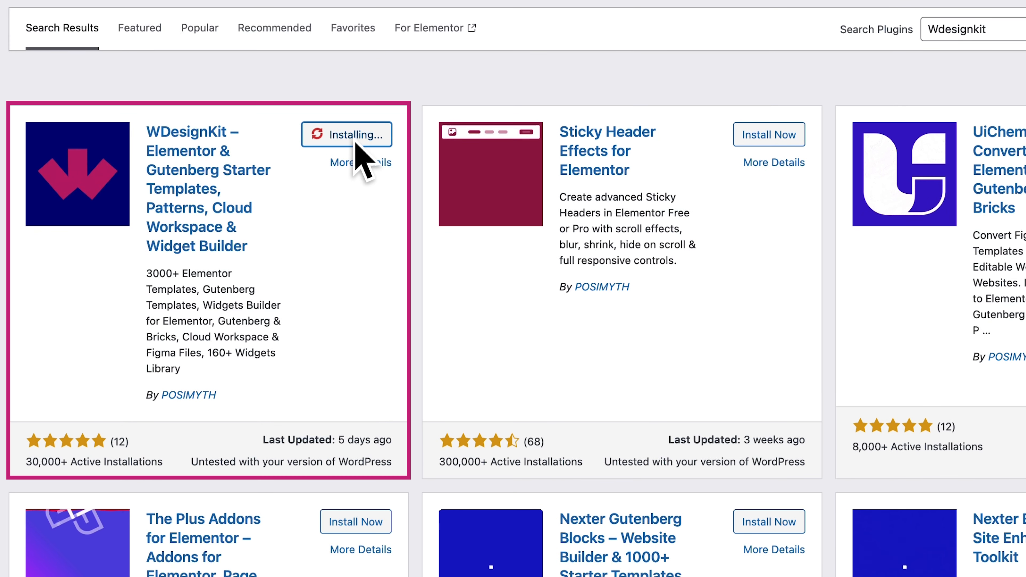
pyautogui.click(355, 137)
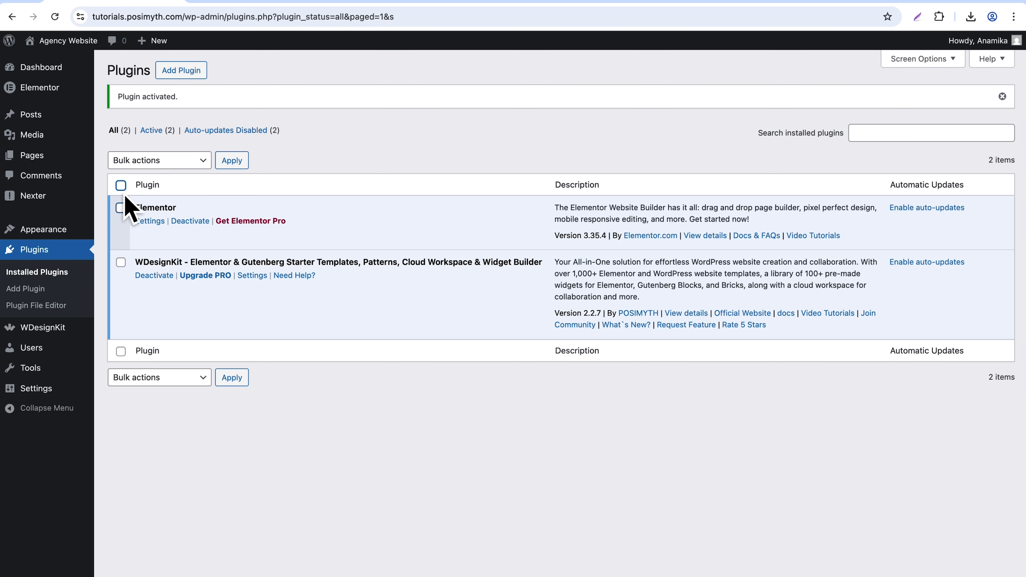
pyautogui.click(206, 276)
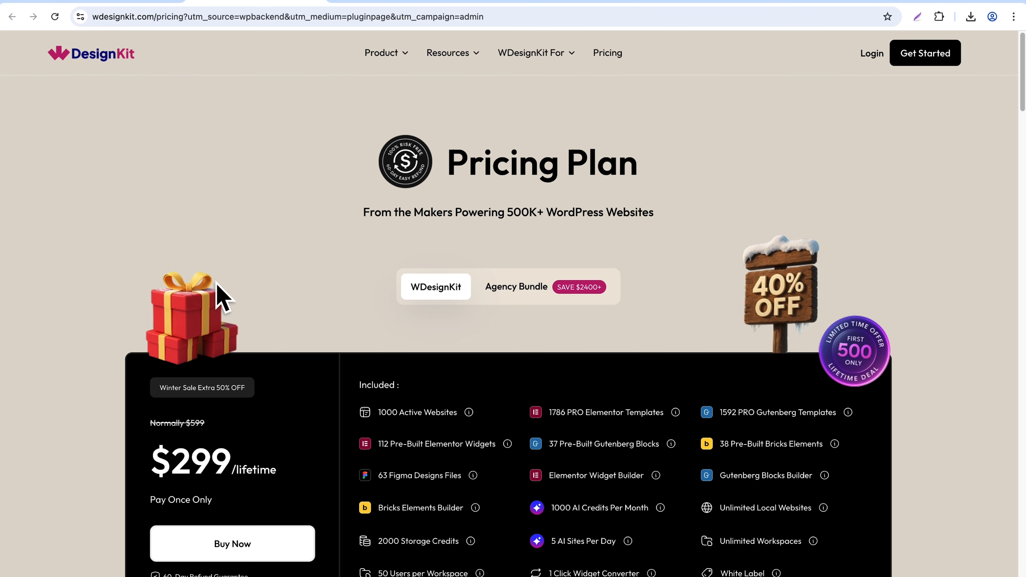
pyautogui.moveTo(1021, 111); pyautogui.dragTo(1024, 202)
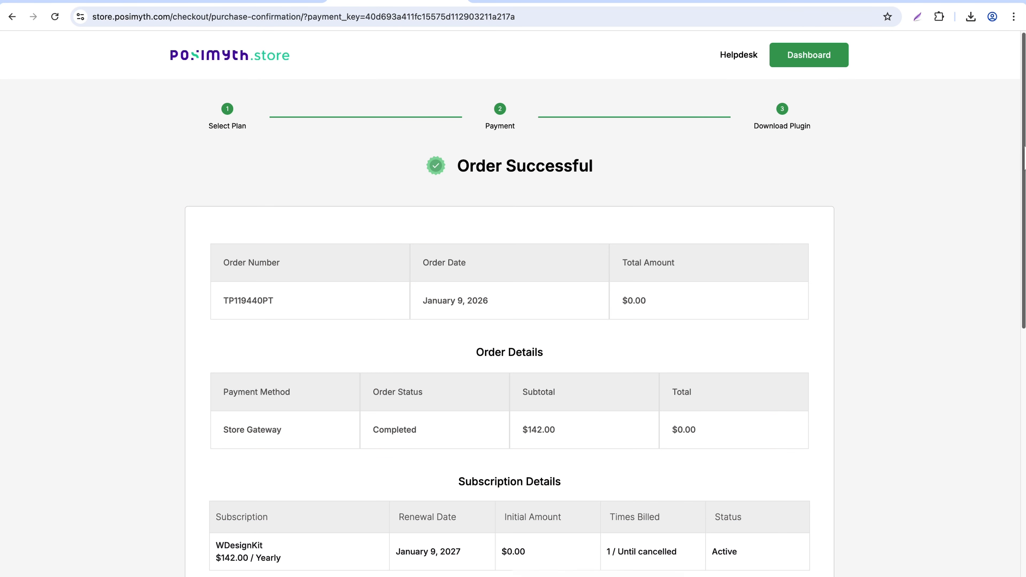
# - Download WDesignKit — Studio version 2.2.2 from the purchase confirmation page and copy its licence key
pyautogui.scroll(-5, 509, 283)
pyautogui.scroll(-10, 1015, 404)
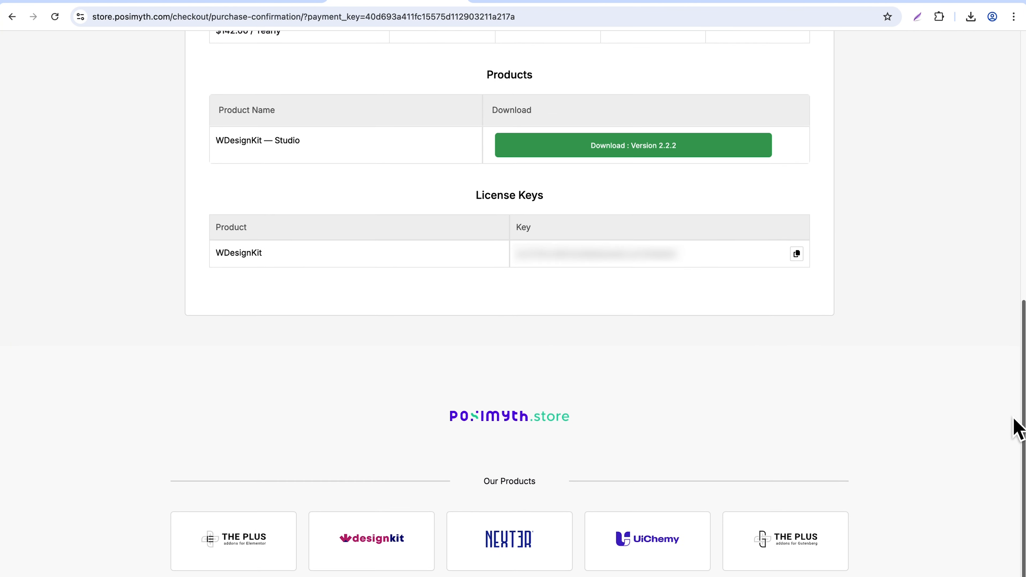
pyautogui.click(611, 129)
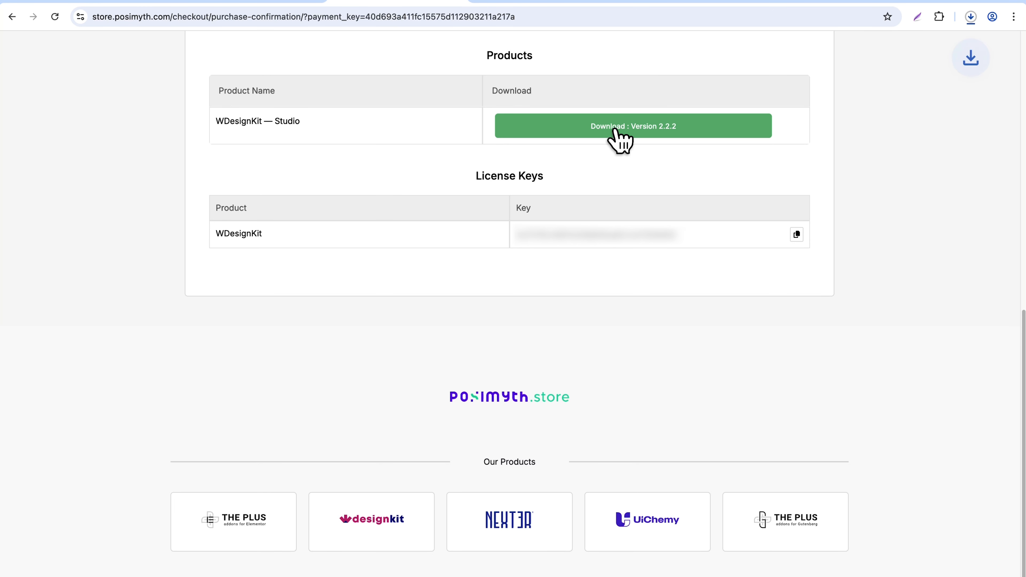
pyautogui.click(796, 234)
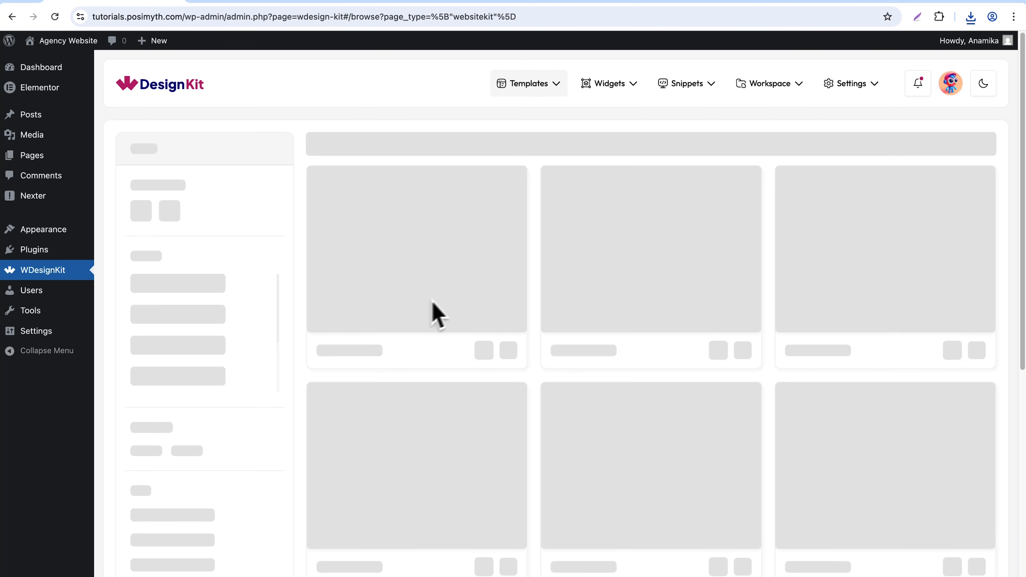
# - Open WDesignKit's licence management, paste the licence key for WDesignKit and activate it
pyautogui.moveTo(844, 88)
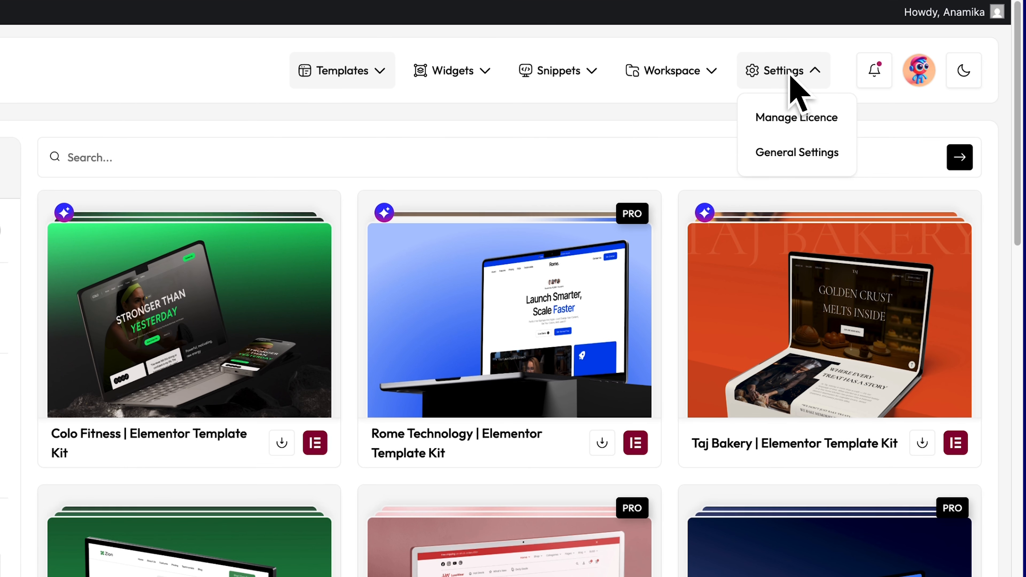
pyautogui.click(787, 121)
pyautogui.scroll(-5, 556, 319)
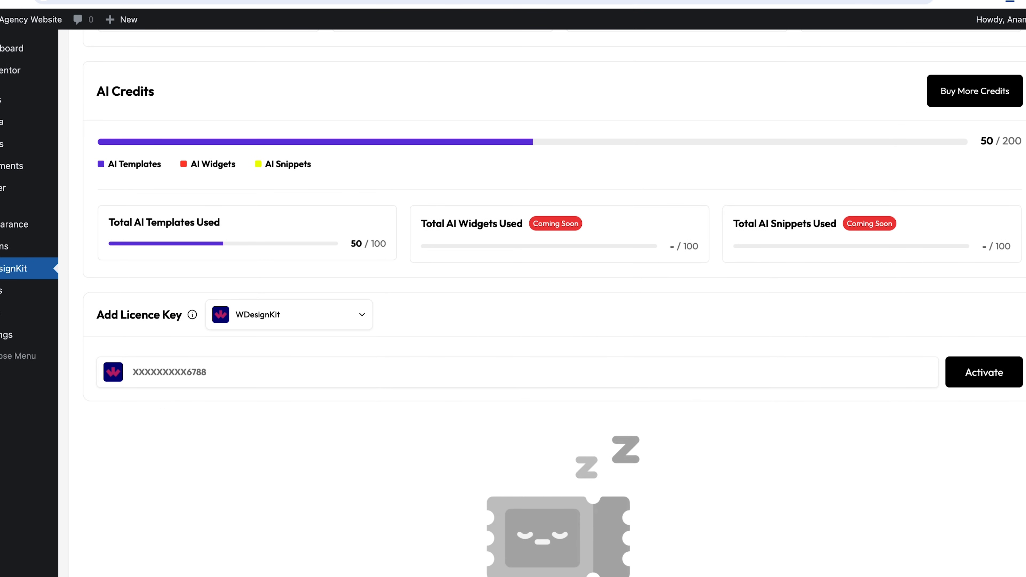
pyautogui.click(769, 378)
pyautogui.hotkey('ctrl', 'v')
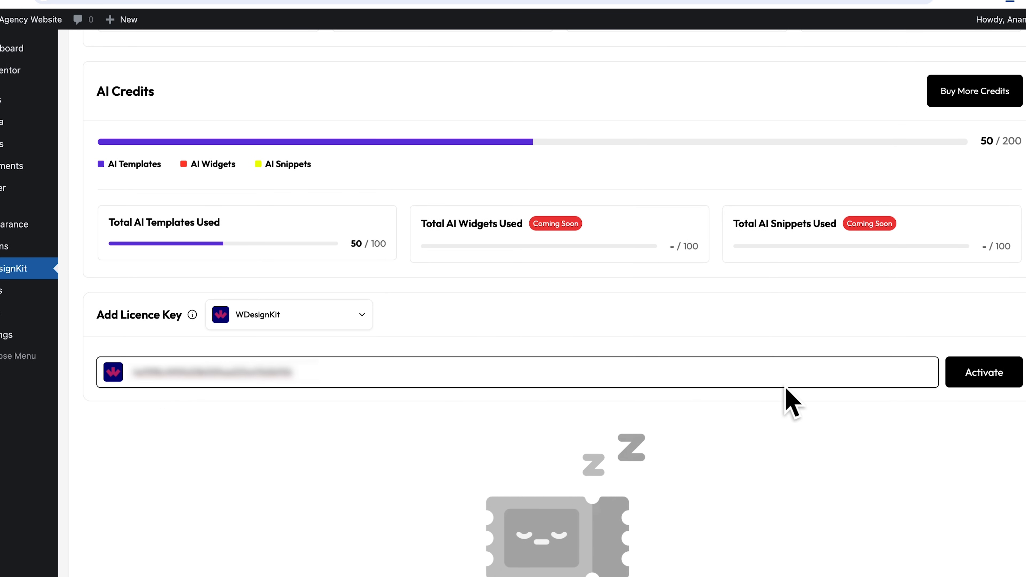
pyautogui.click(975, 377)
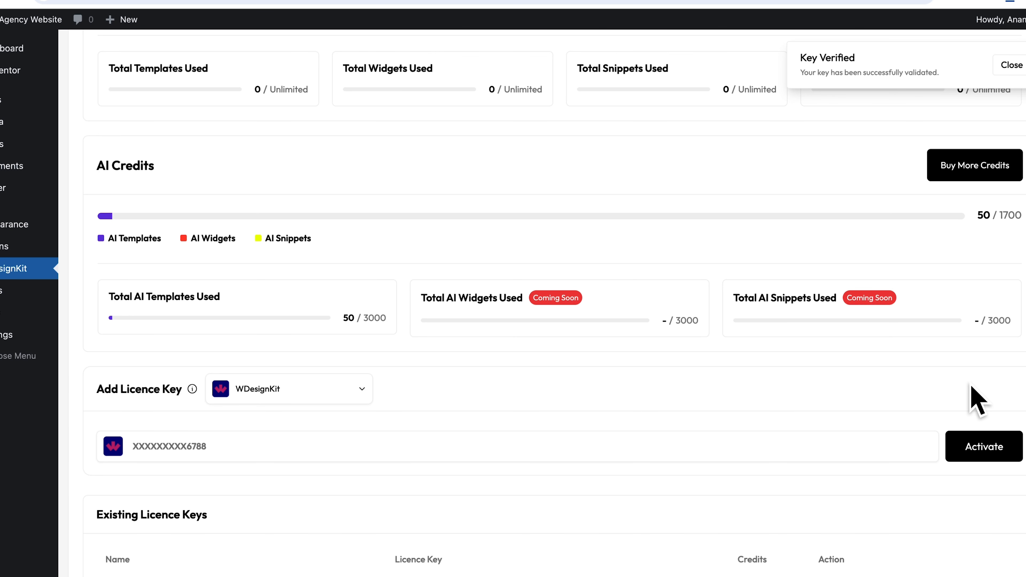
# - Search the WDesignKit widget library for "hover smooth side menu", download the Hover Smooth Side Menu widget and view it
pyautogui.scroll(5, 977, 400)
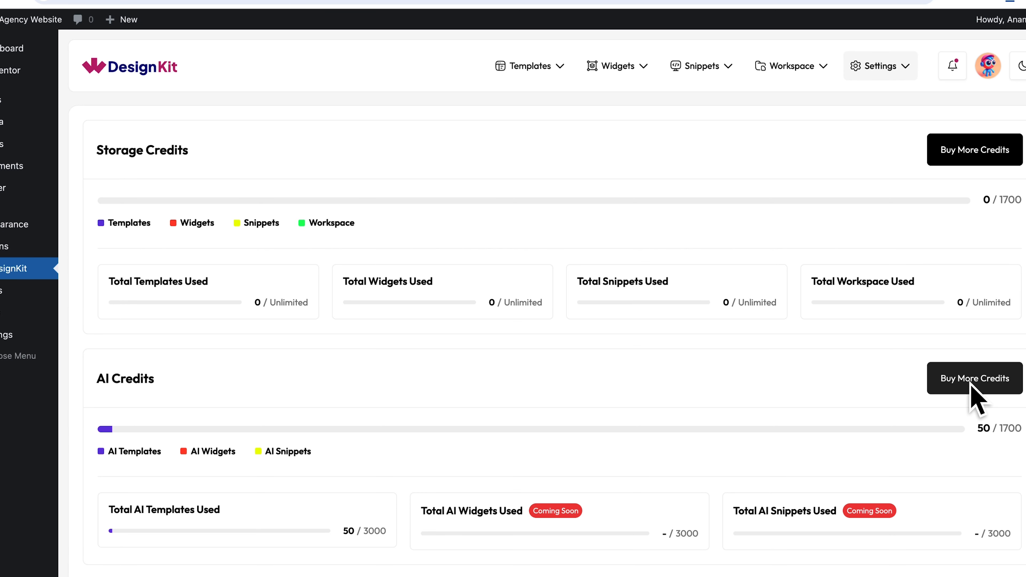
pyautogui.click(611, 75)
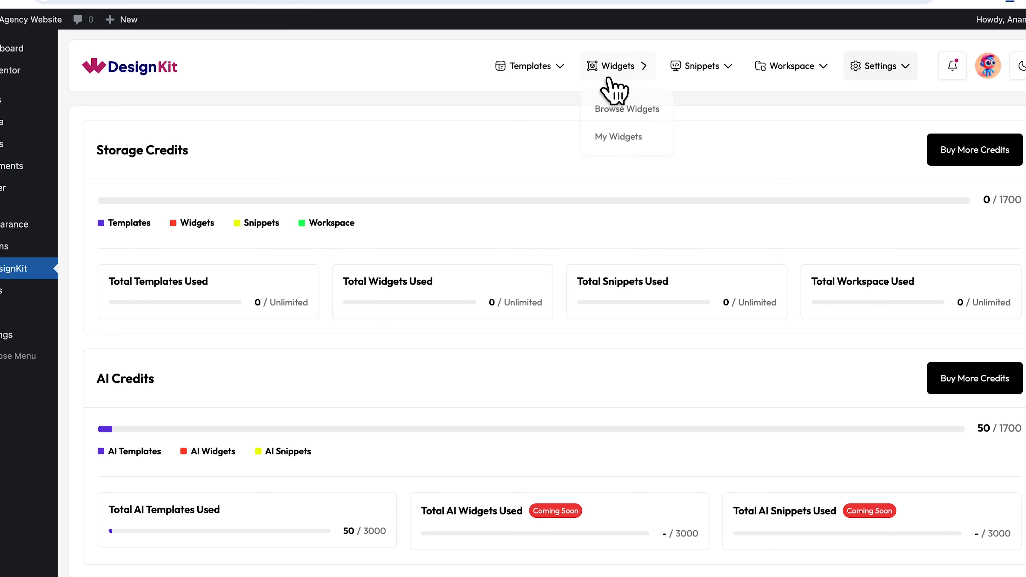
pyautogui.click(614, 99)
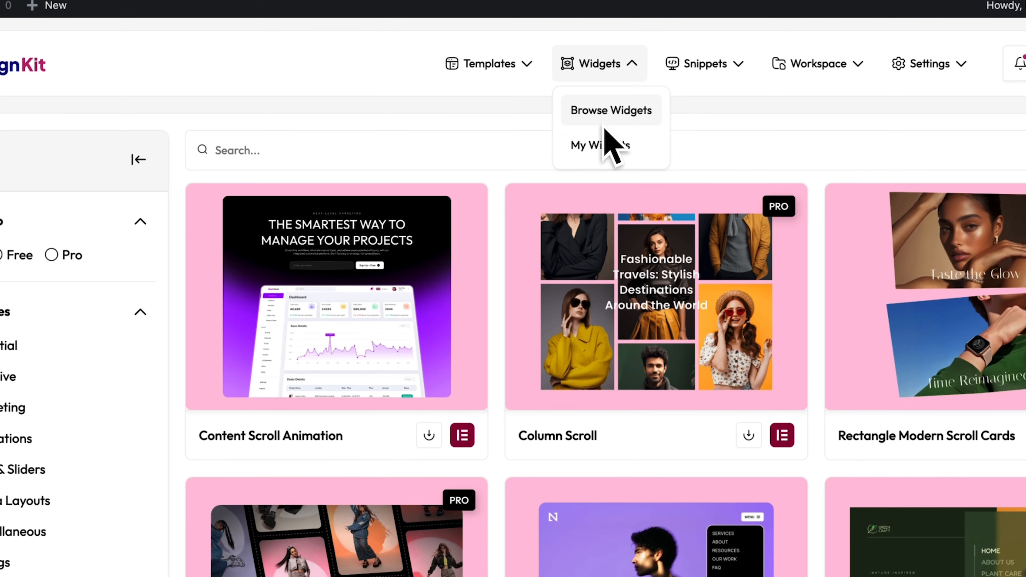
pyautogui.click(537, 154)
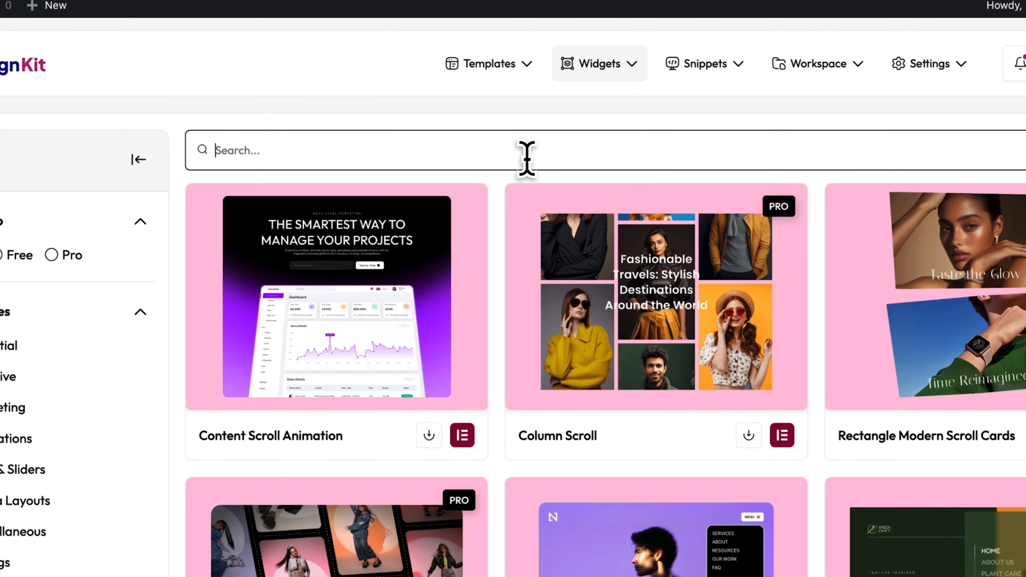
pyautogui.write('hover smooth side menu')
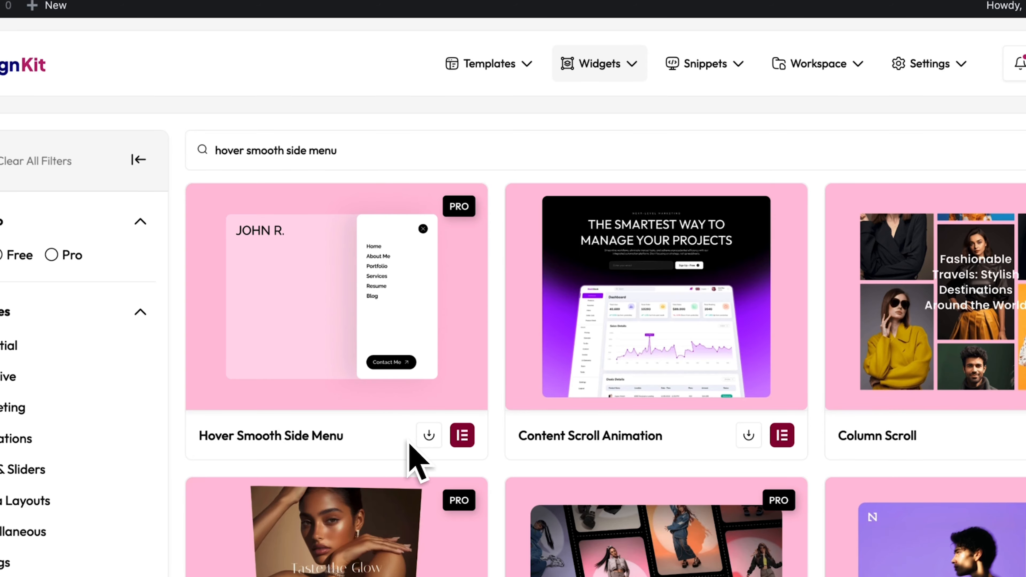
pyautogui.click(428, 435)
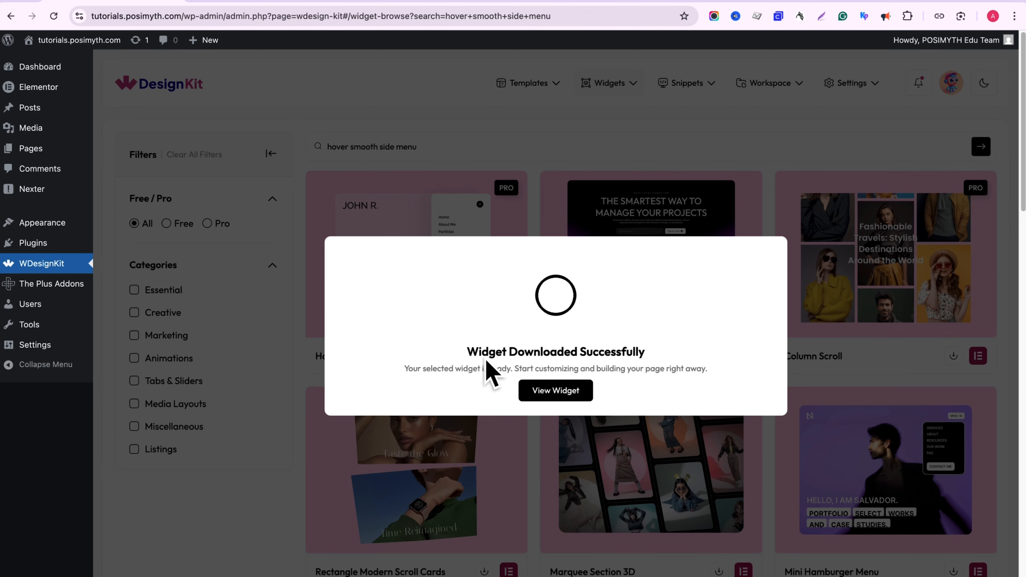
pyautogui.click(539, 391)
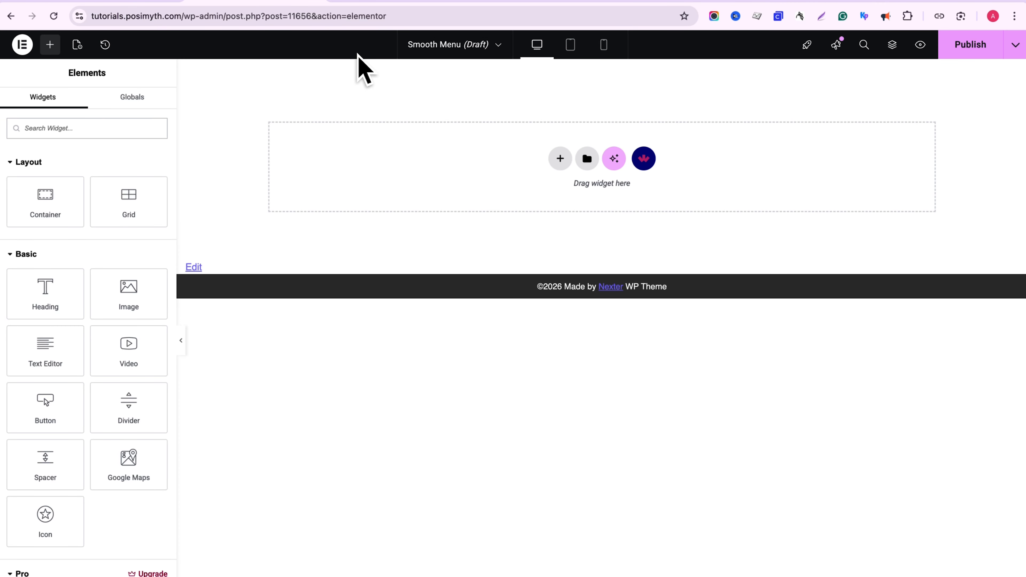
# - Find the Hover Smooth Side Menu widget with "Hover Smooth" and place it on the Smooth Menu draft page
pyautogui.click(93, 137)
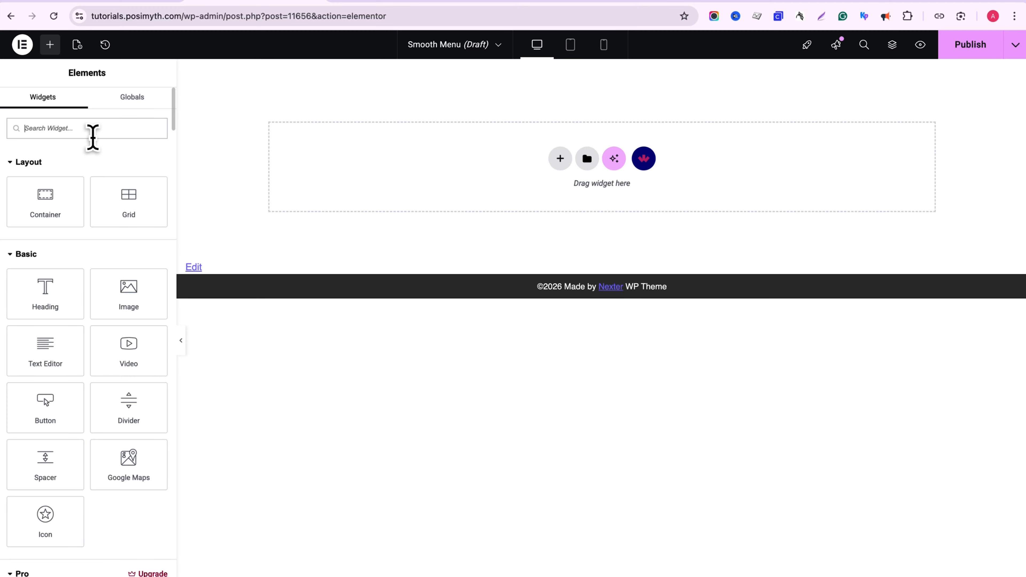
pyautogui.write('Hover Smooth')
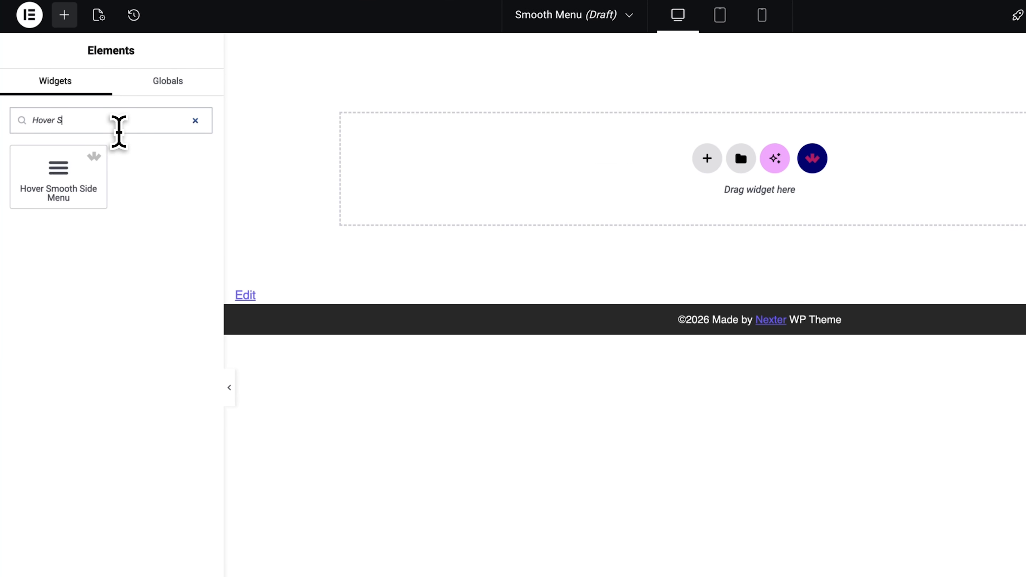
pyautogui.moveTo(103, 146); pyautogui.dragTo(742, 158)
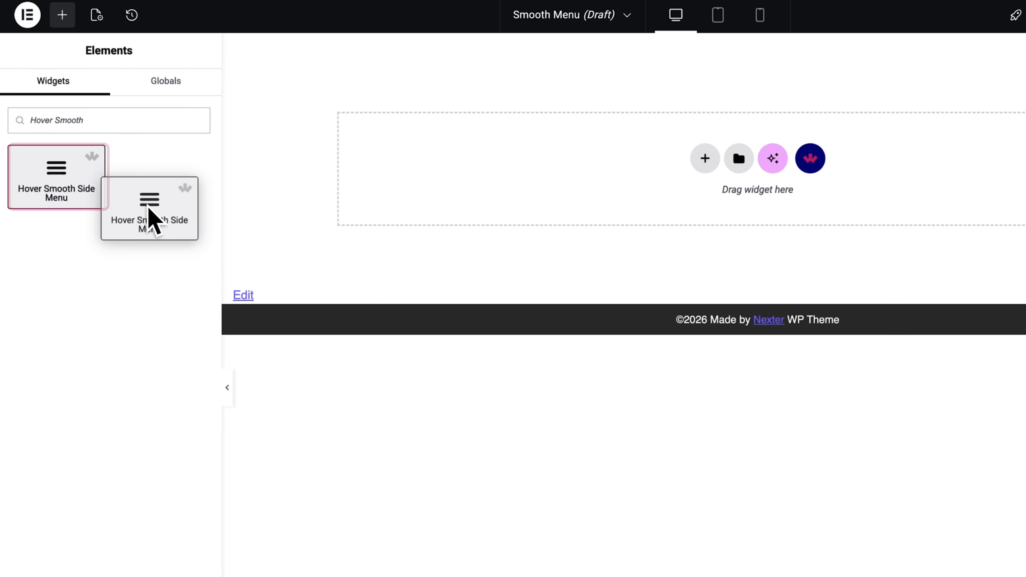
pyautogui.moveTo(493, 156); pyautogui.dragTo(493, 154)
pyautogui.click(490, 57)
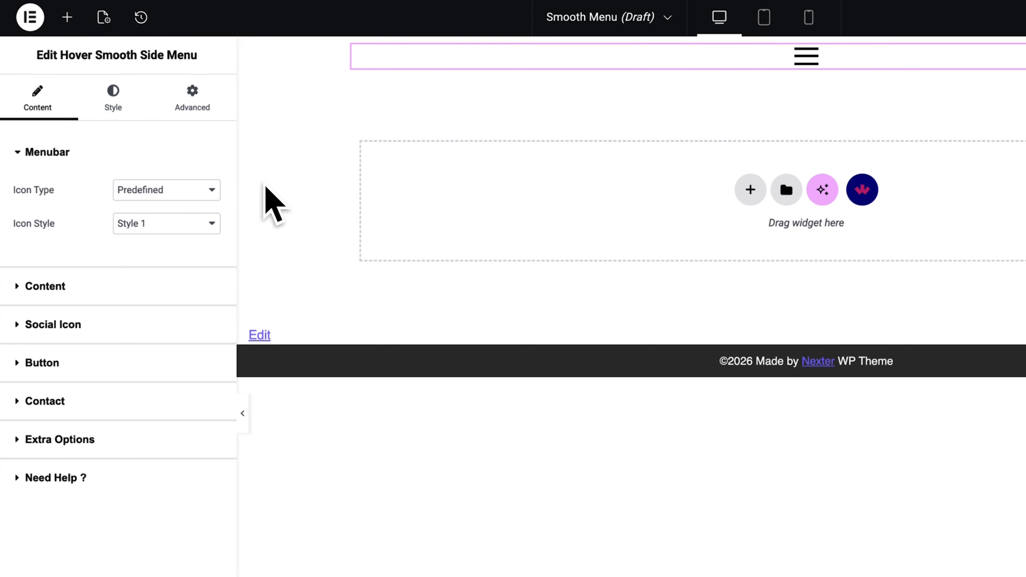
# - Add an empty single-column Flexbox container below the side menu and delete the container holding the side menu widget
pyautogui.click(434, 192)
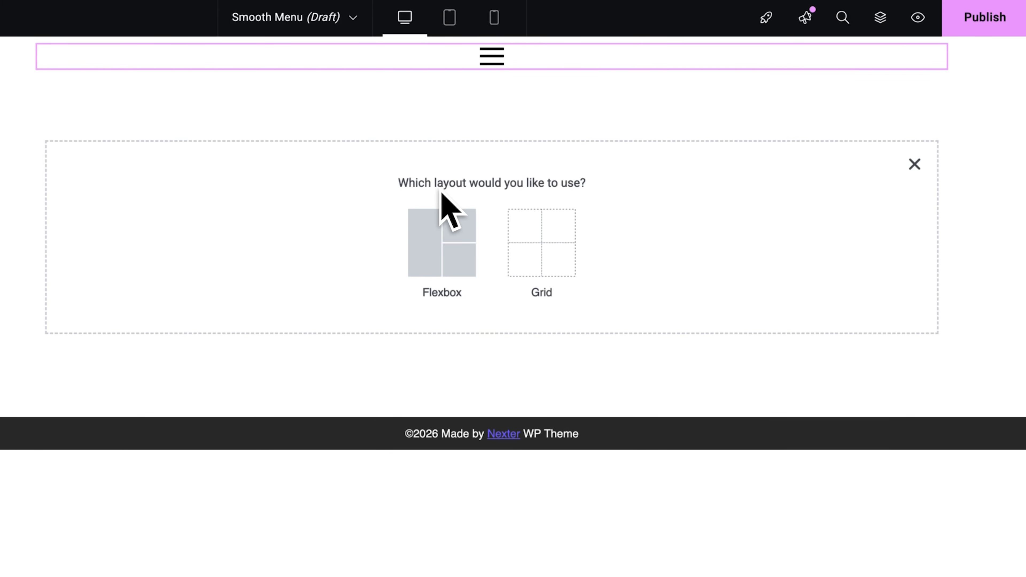
pyautogui.click(442, 218)
pyautogui.click(334, 222)
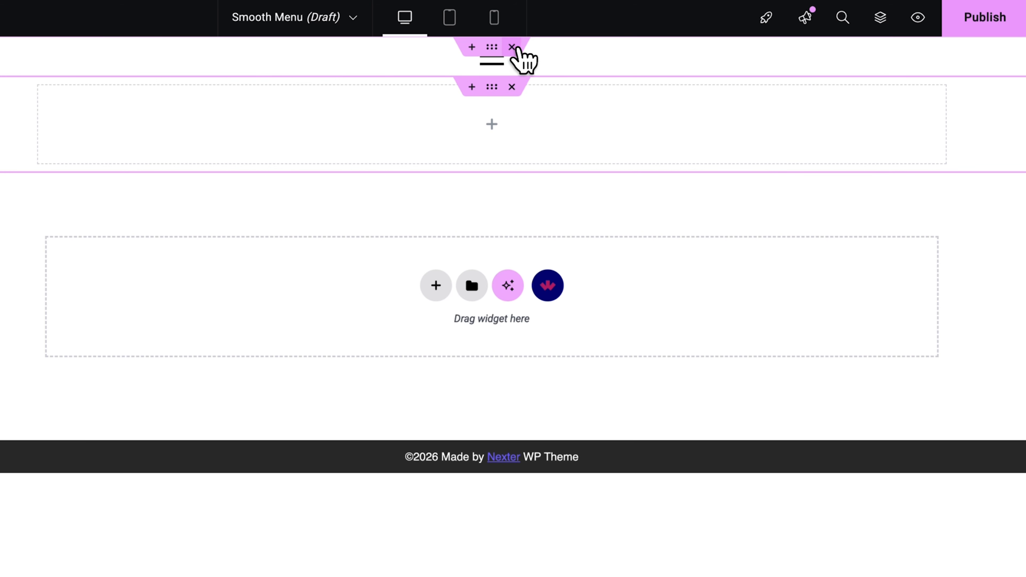
pyautogui.click(512, 46)
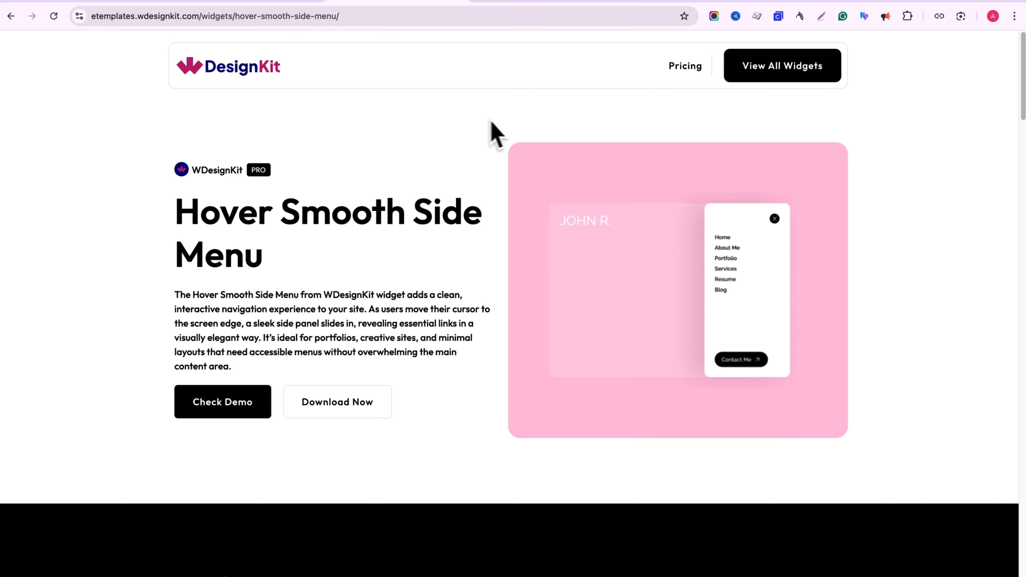
# - Examine the Hover Smooth Side Menu demos for the personal portfolio, glasses store and bicycle site, including their opened menus
pyautogui.moveTo(1022, 52); pyautogui.dragTo(1021, 134)
pyautogui.moveTo(824, 68)
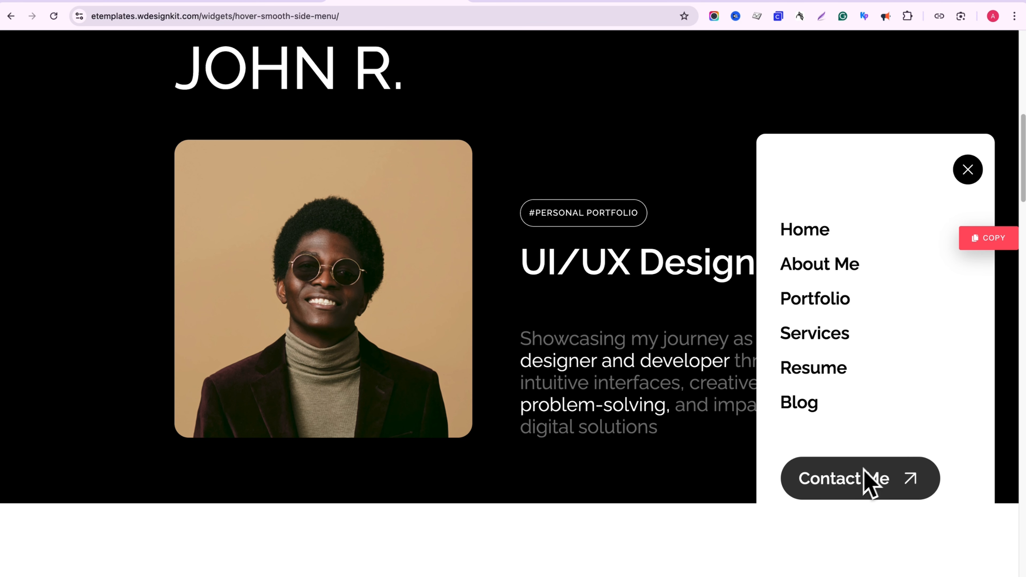
pyautogui.moveTo(1024, 190); pyautogui.dragTo(1021, 274)
pyautogui.moveTo(813, 120)
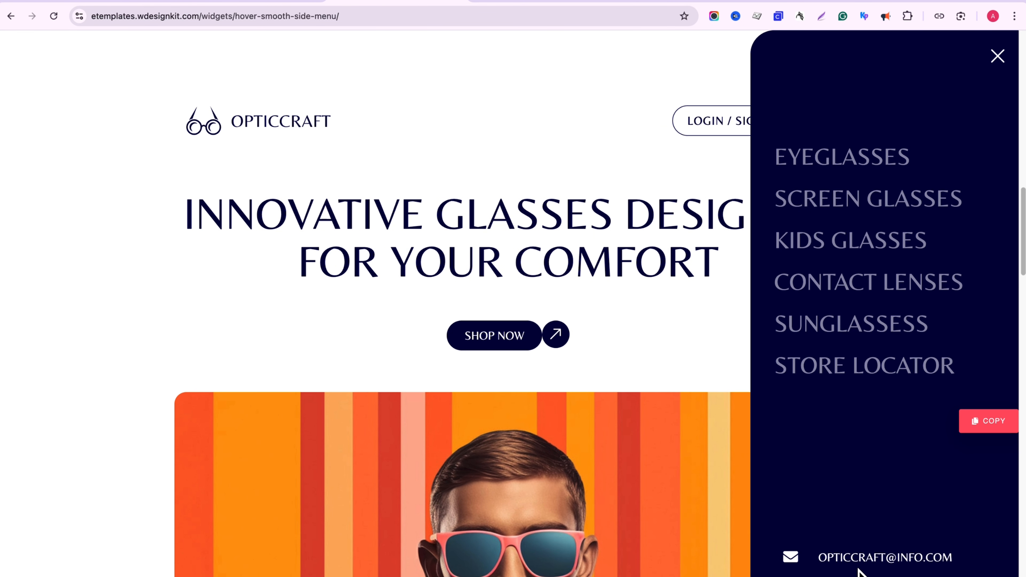
pyautogui.scroll(-15, 1015, 342)
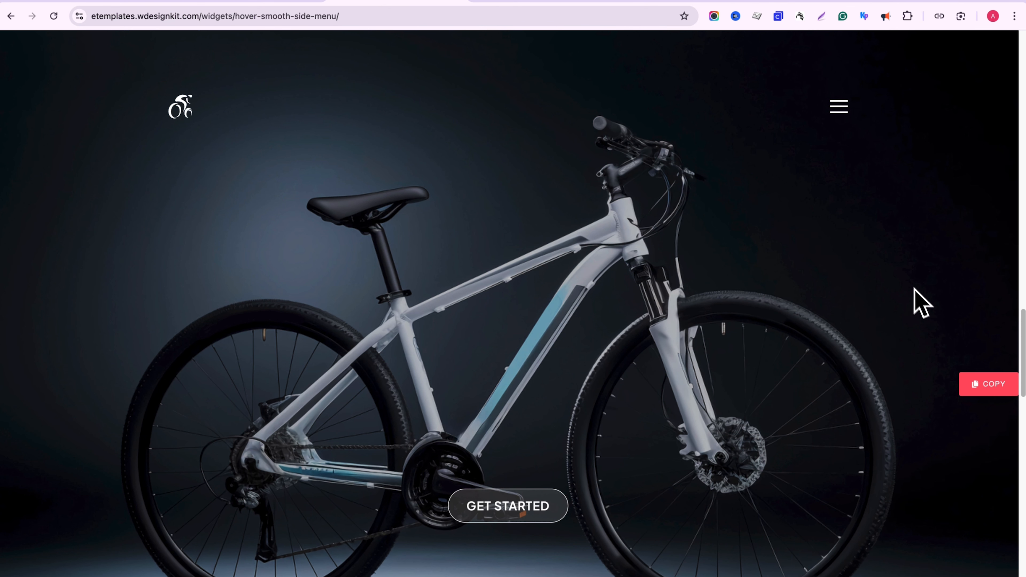
pyautogui.moveTo(847, 113)
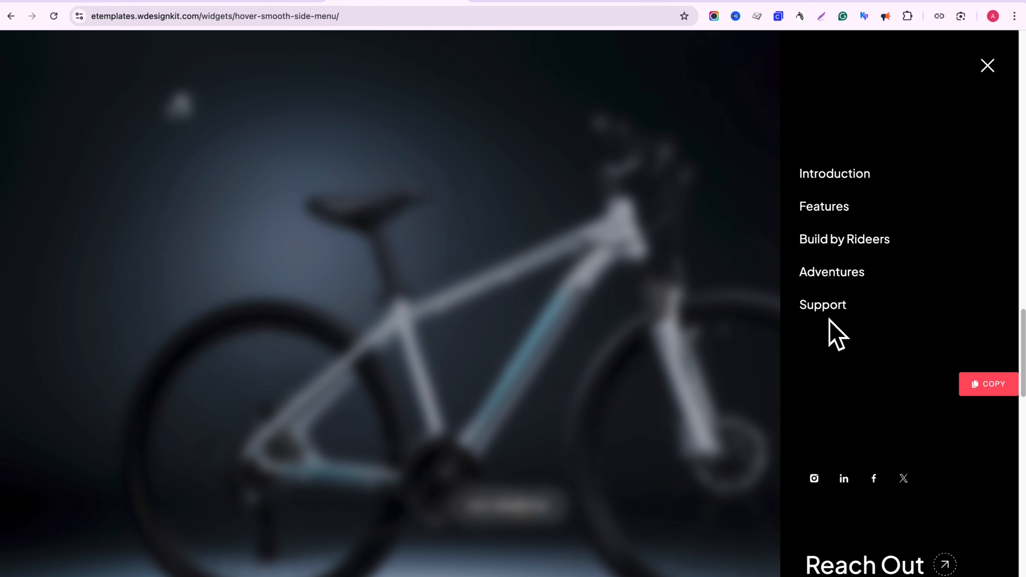
pyautogui.scroll(20, 909, 162)
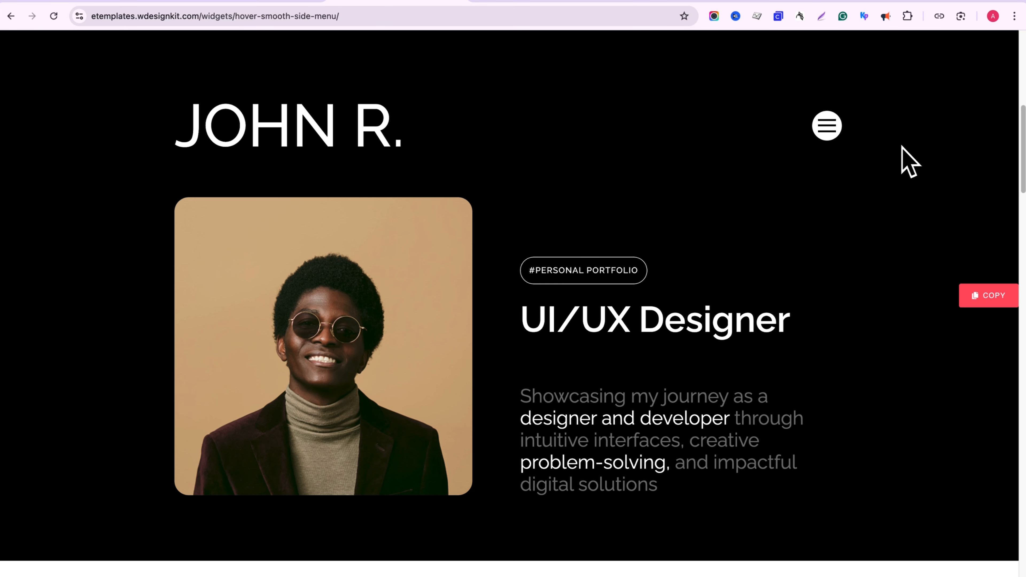
pyautogui.moveTo(836, 143)
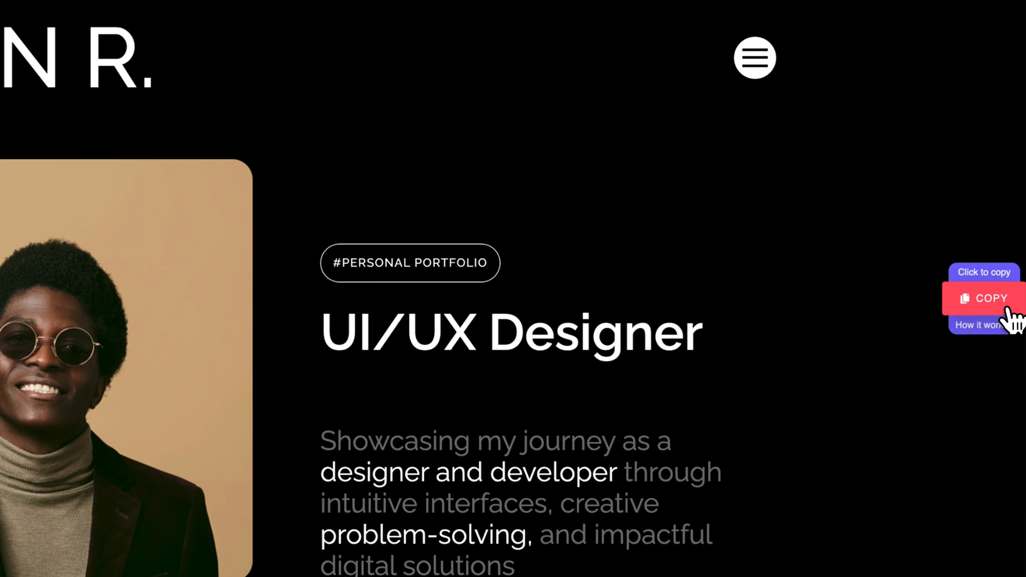
# - Copy the personal portfolio demo, return to the Smooth Menu editor and make sure the Cross Domain Copy Paste extension is enabled
pyautogui.click(1002, 299)
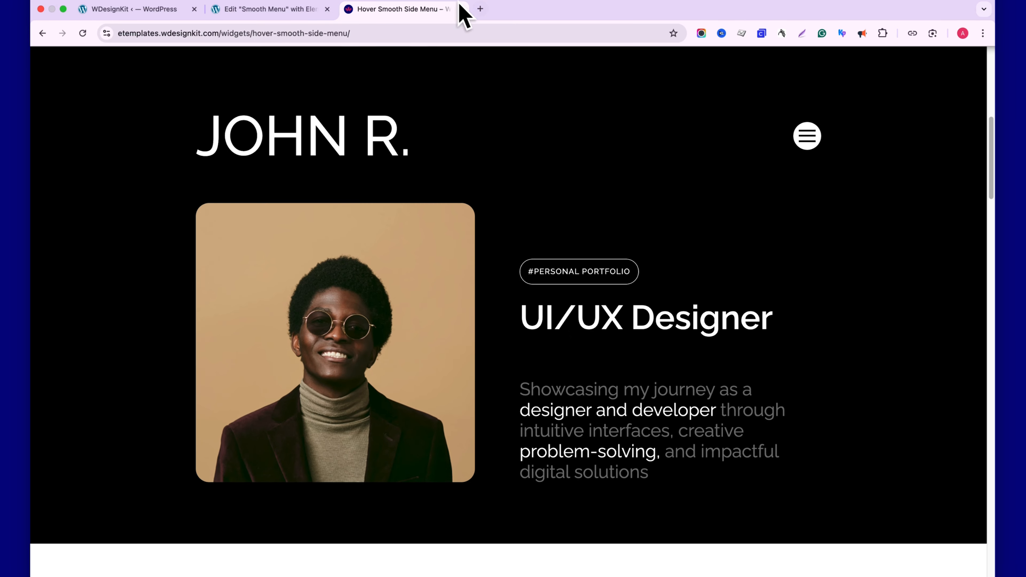
pyautogui.click(459, 9)
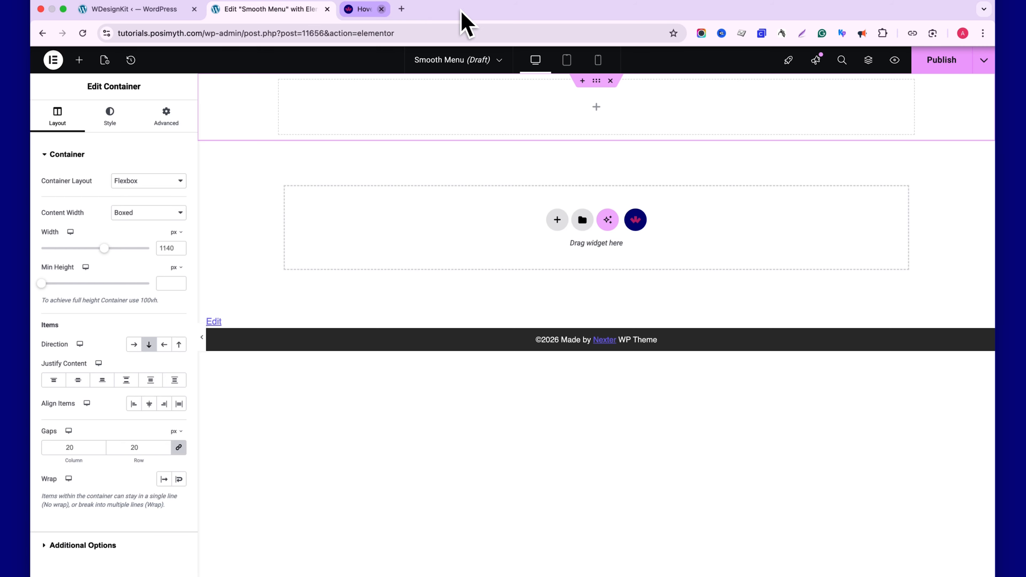
pyautogui.rightClick(595, 80)
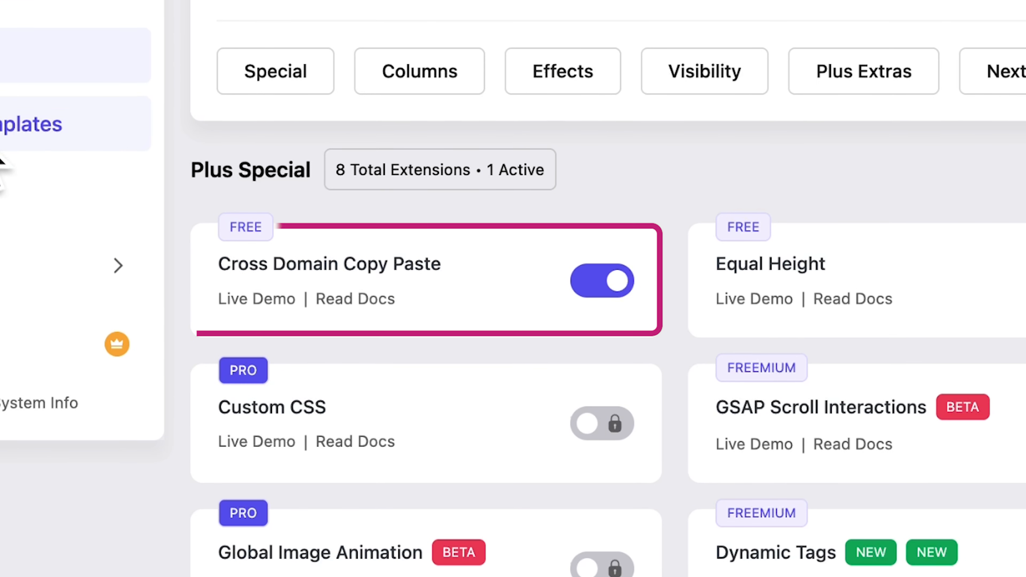
pyautogui.click(489, 280)
pyautogui.click(582, 282)
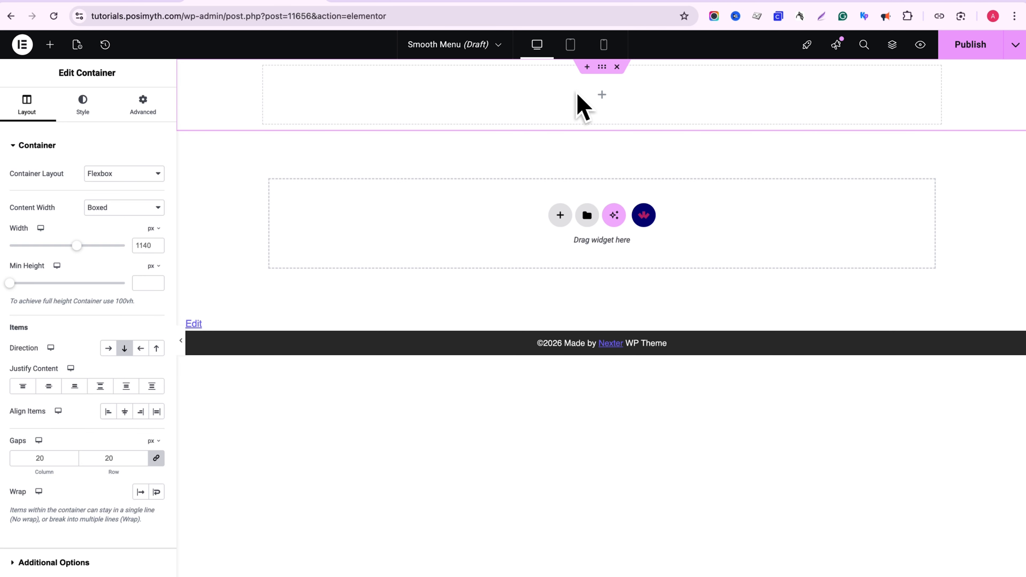
# - Insert the copied portfolio demo on the Smooth Menu page with Plus Paste and delete the empty container above it
pyautogui.rightClick(601, 68)
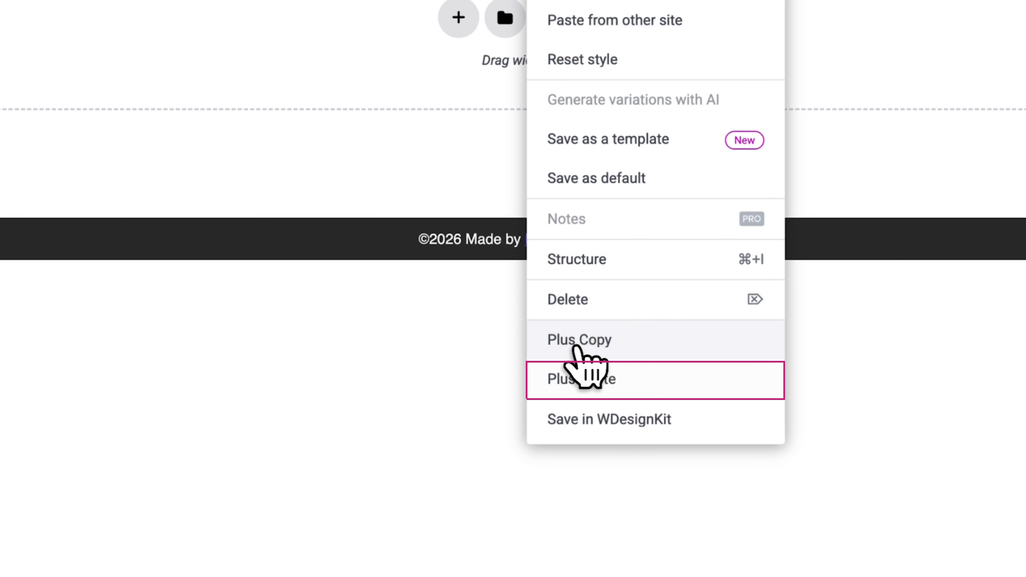
pyautogui.click(577, 380)
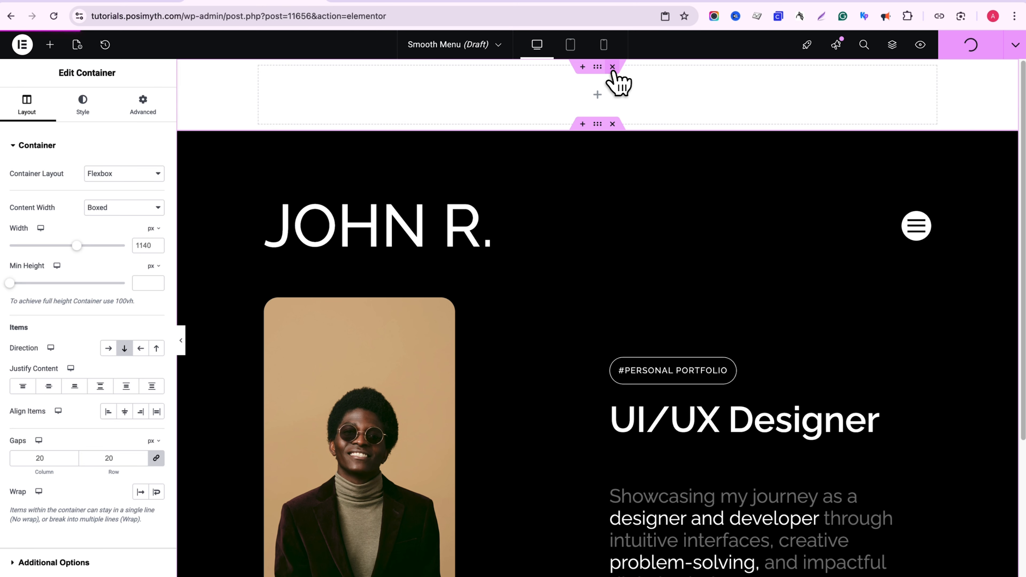
pyautogui.click(612, 67)
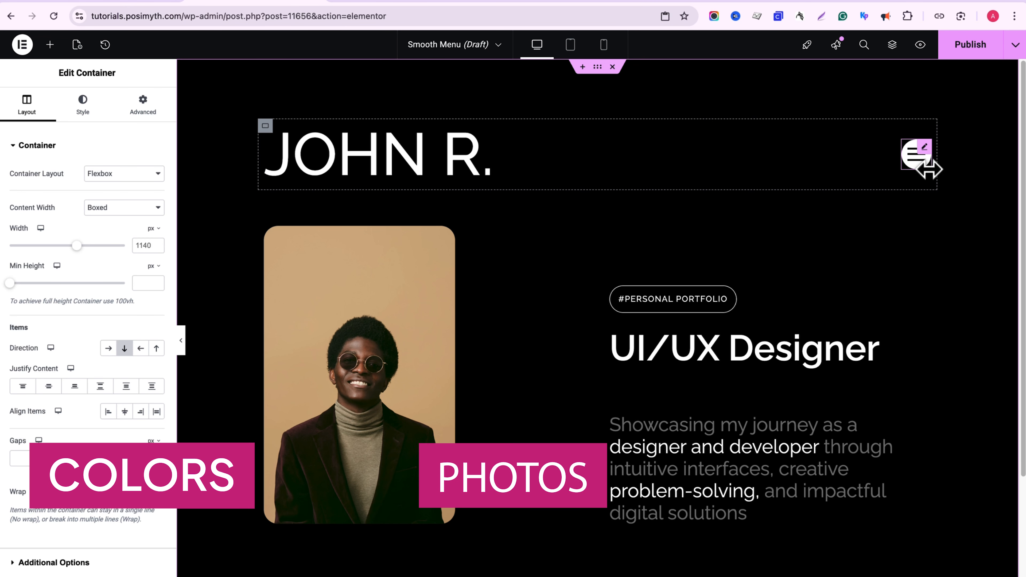
# - Select the Hover Smooth Side Menu widget for editing, locating it in the page Structure beside the Heading, and close the Structure
pyautogui.click(921, 158)
pyautogui.moveTo(927, 166)
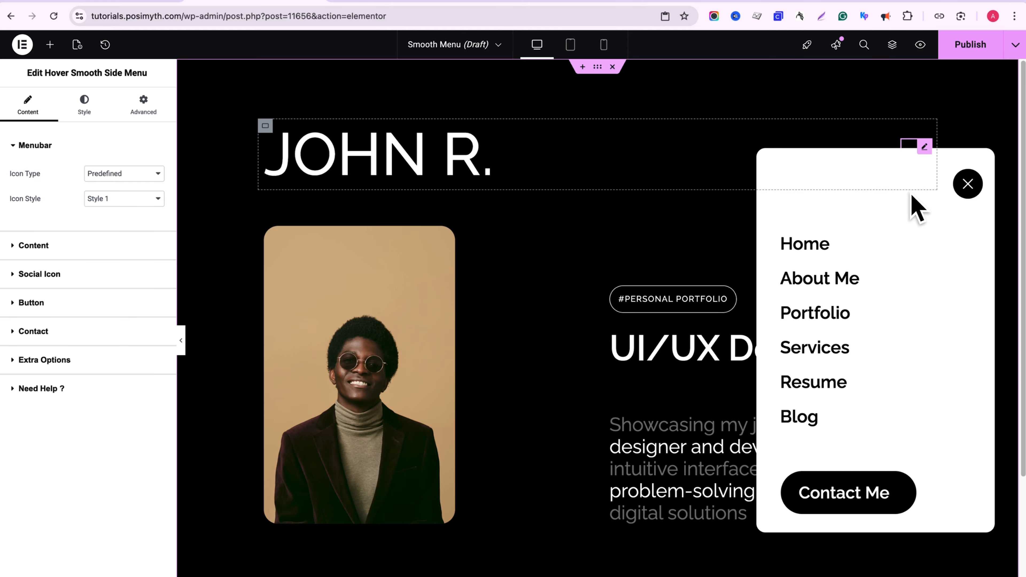
pyautogui.click(965, 189)
pyautogui.moveTo(917, 164)
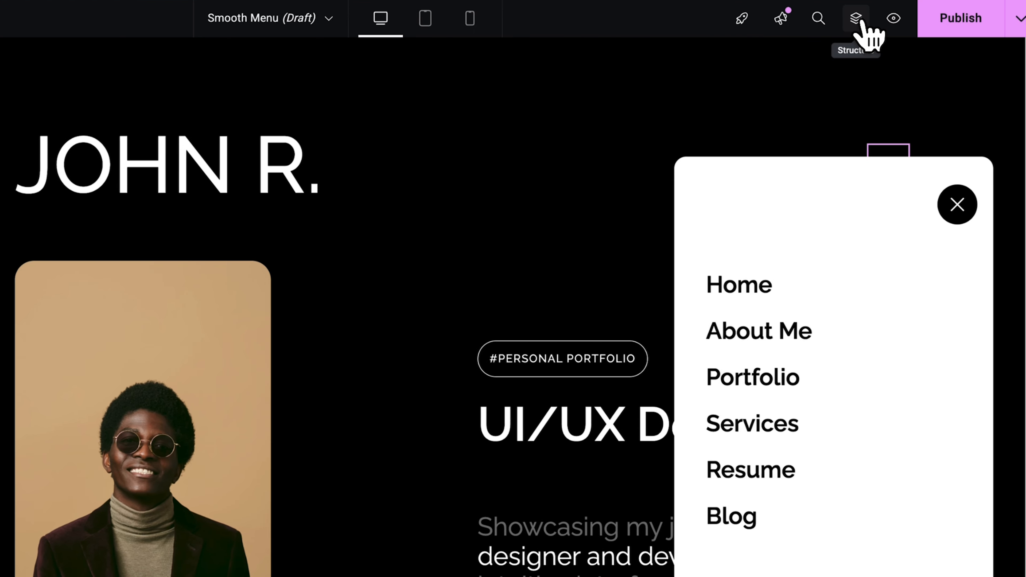
pyautogui.click(852, 31)
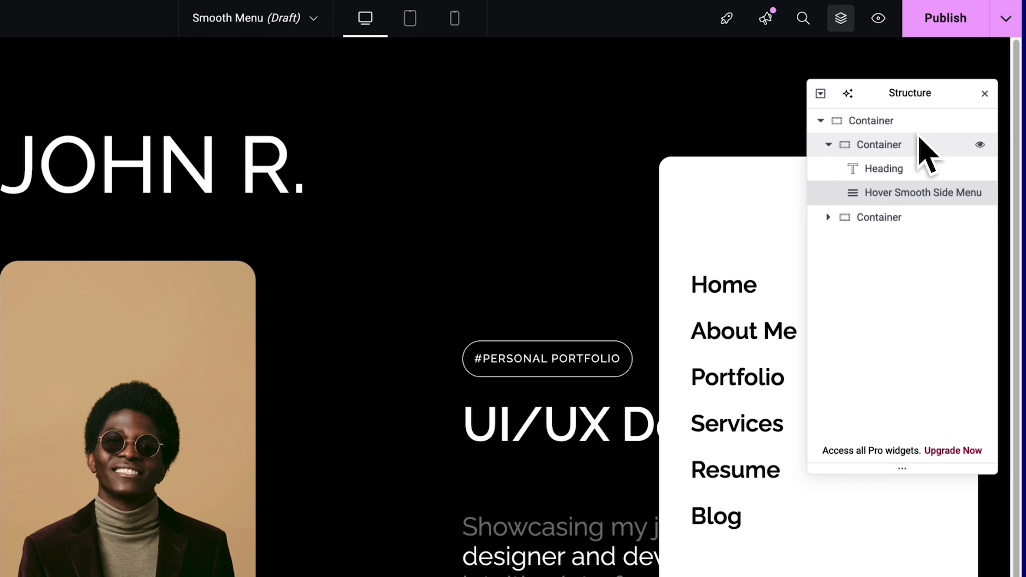
pyautogui.click(906, 192)
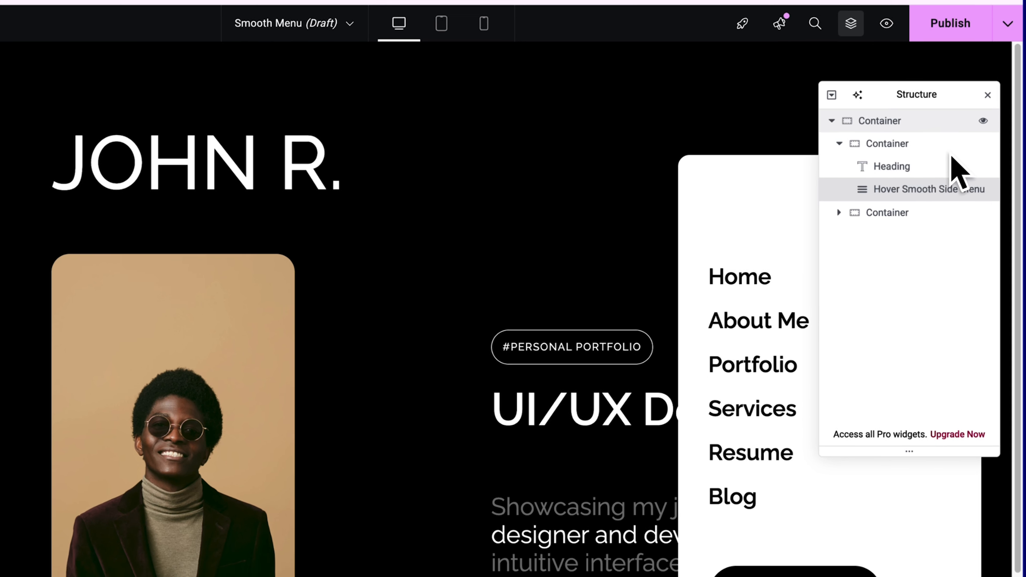
pyautogui.click(984, 93)
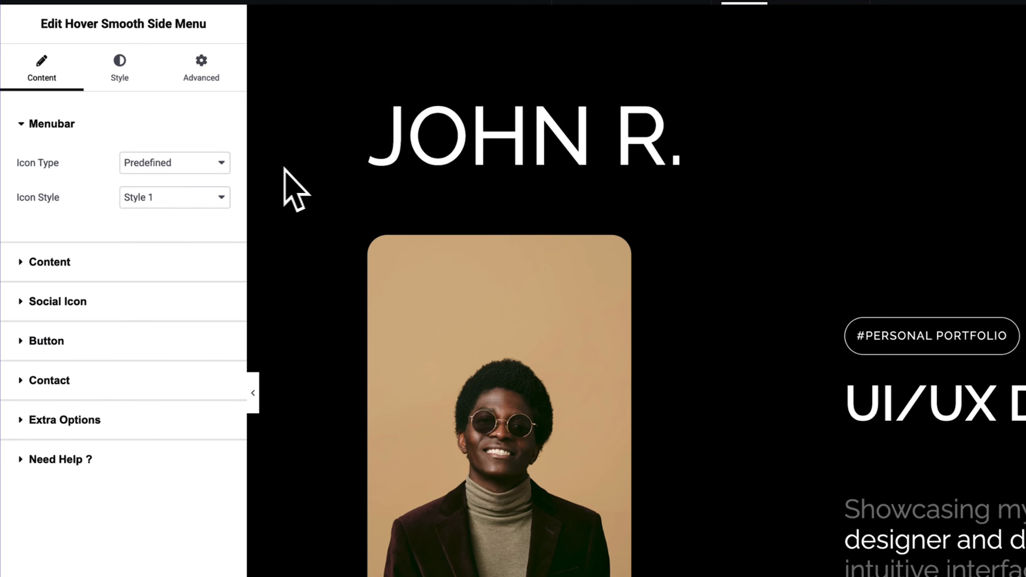
# - Try the Custom menubar icon type with the Icon Library, and return to the Predefined type with Icon Style 1
pyautogui.click(142, 173)
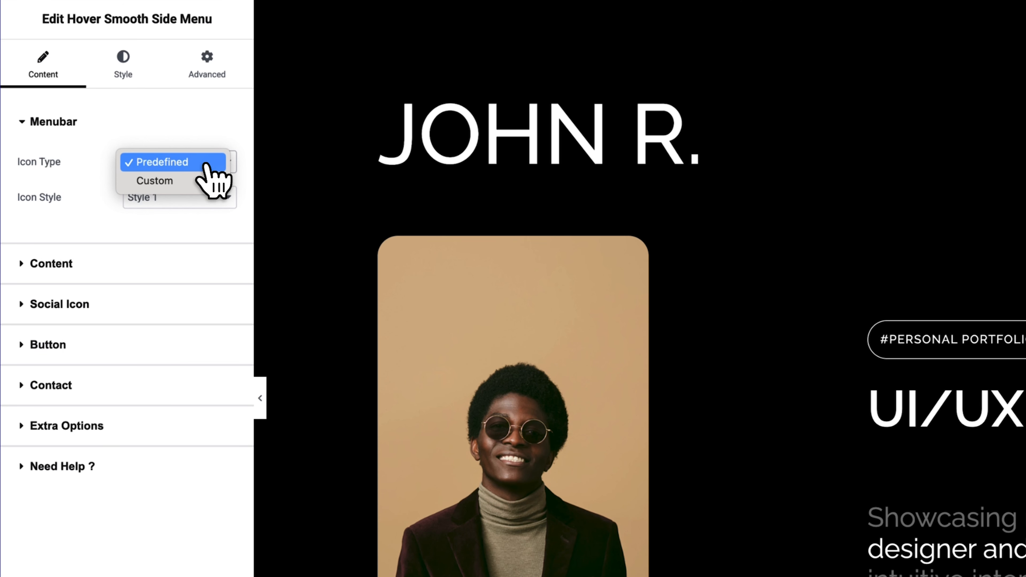
pyautogui.click(194, 182)
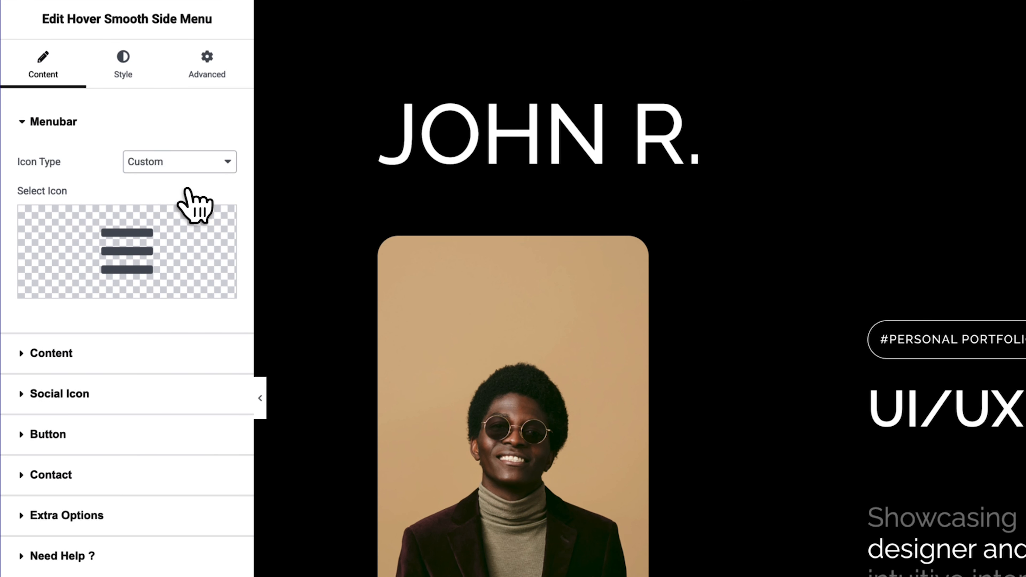
pyautogui.click(97, 294)
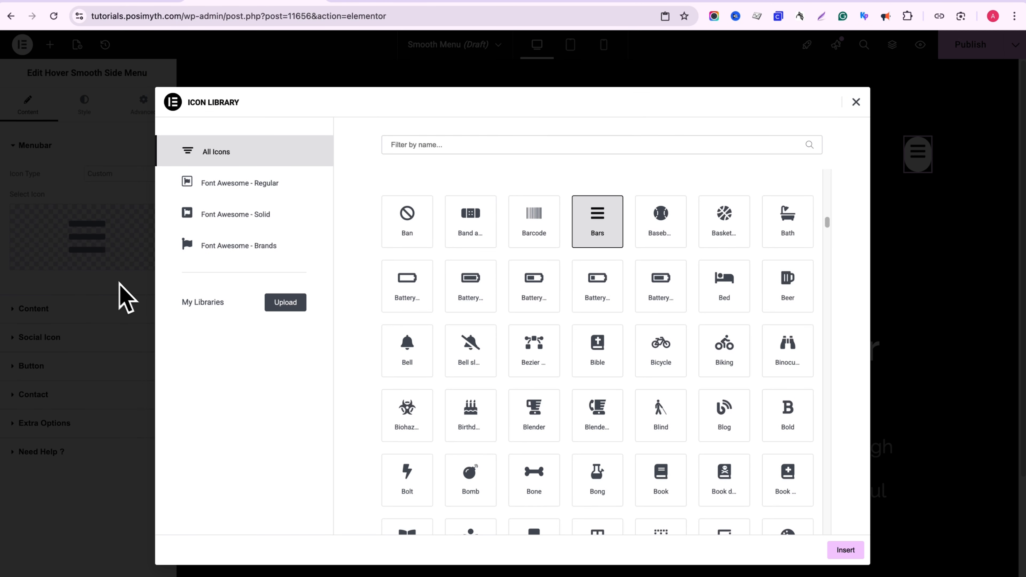
pyautogui.click(478, 227)
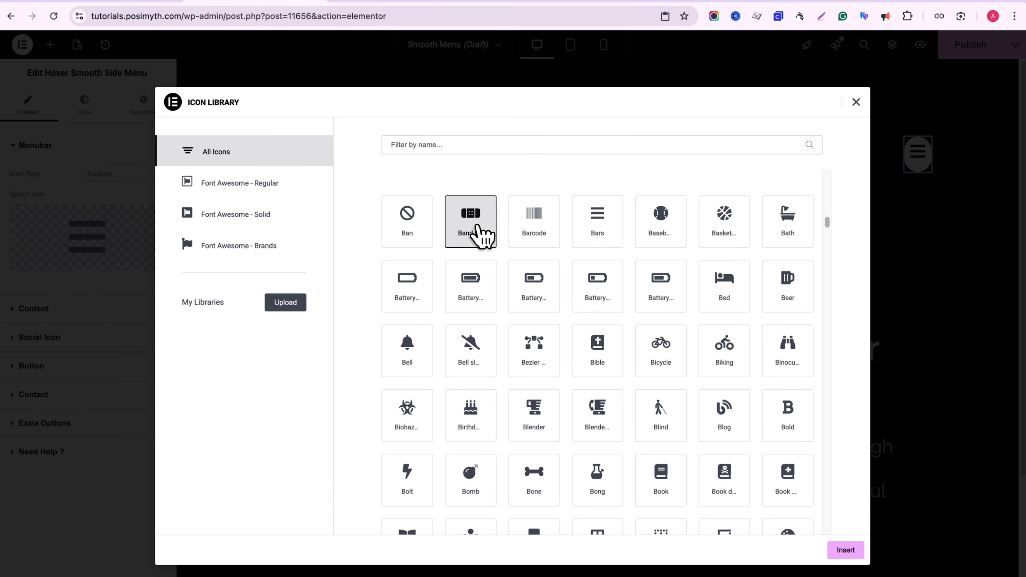
pyautogui.click(856, 102)
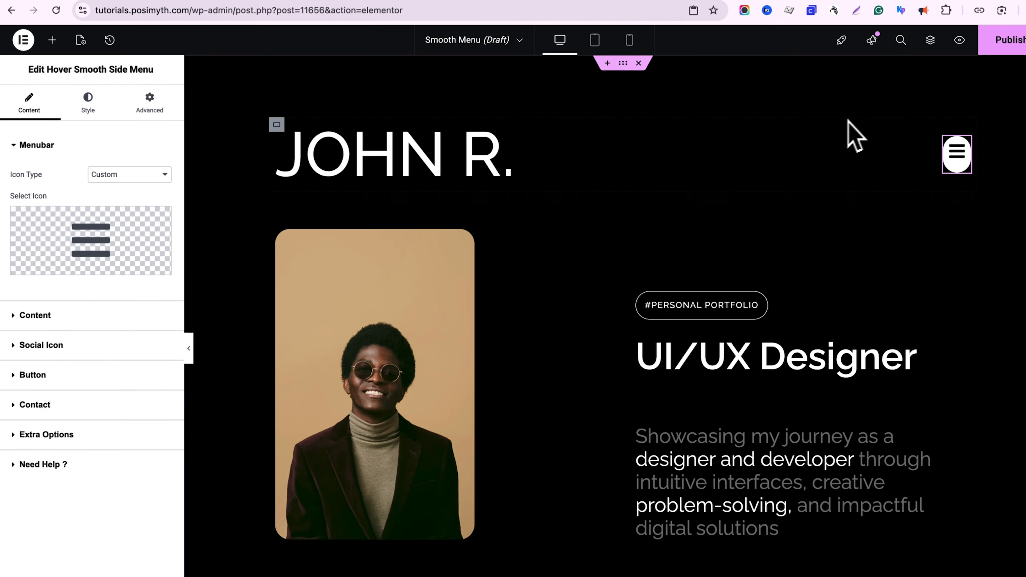
pyautogui.click(142, 174)
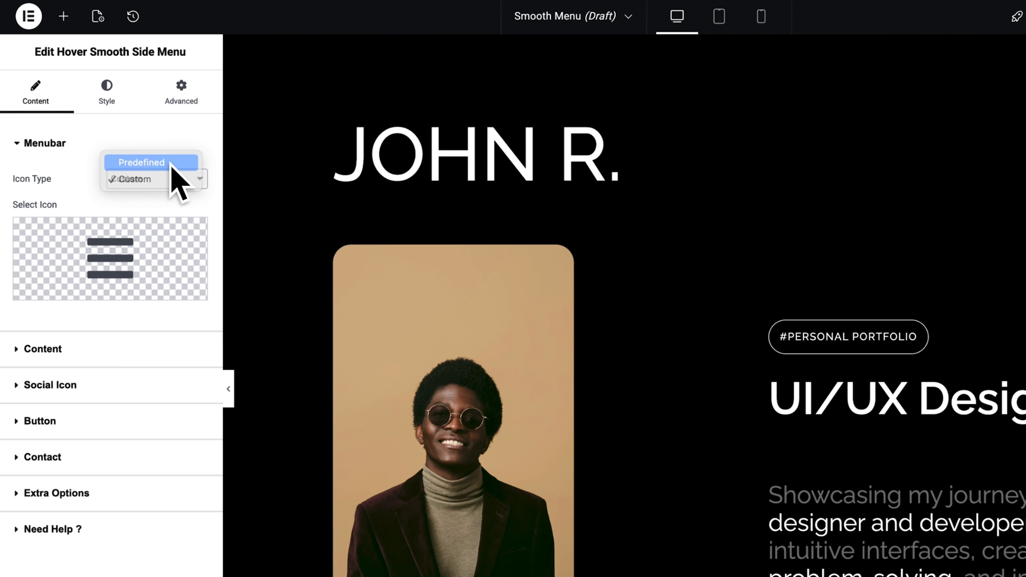
pyautogui.click(170, 163)
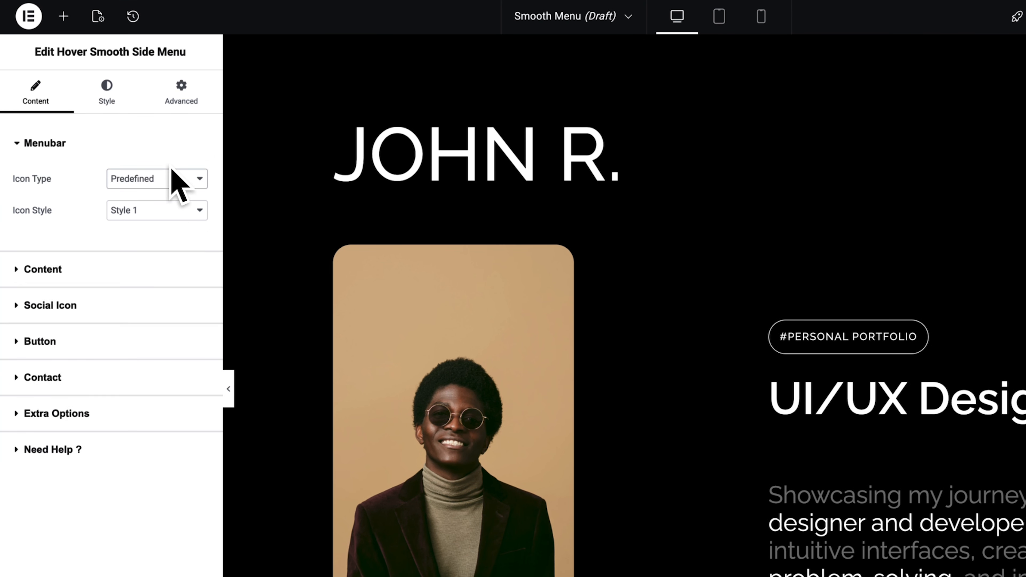
pyautogui.click(149, 214)
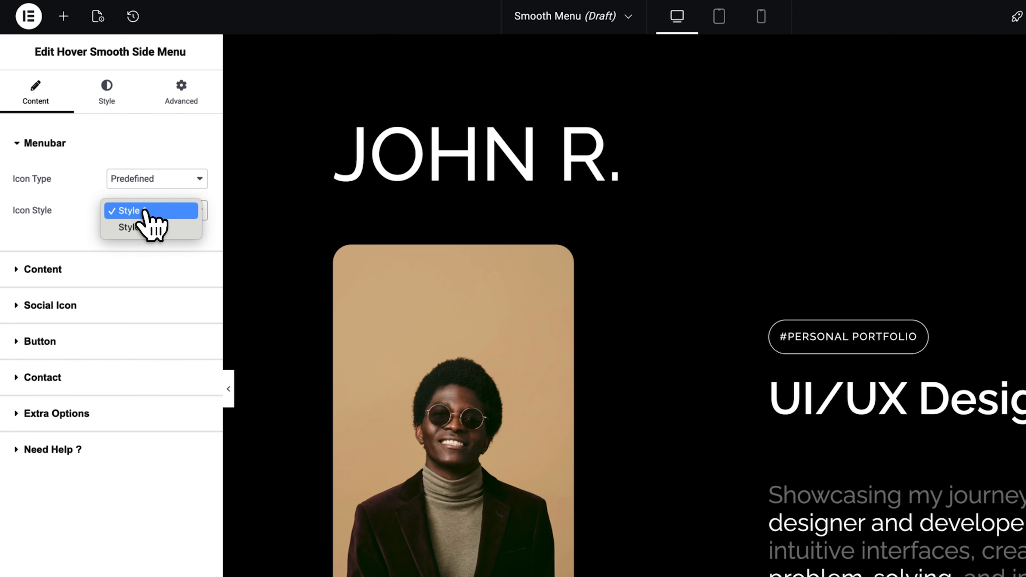
pyautogui.click(148, 212)
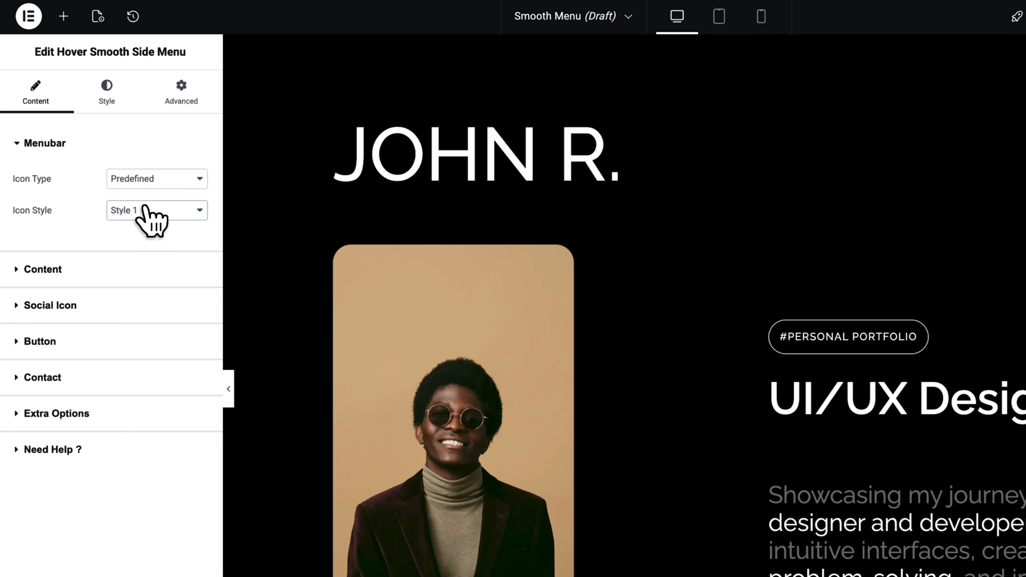
pyautogui.click(49, 270)
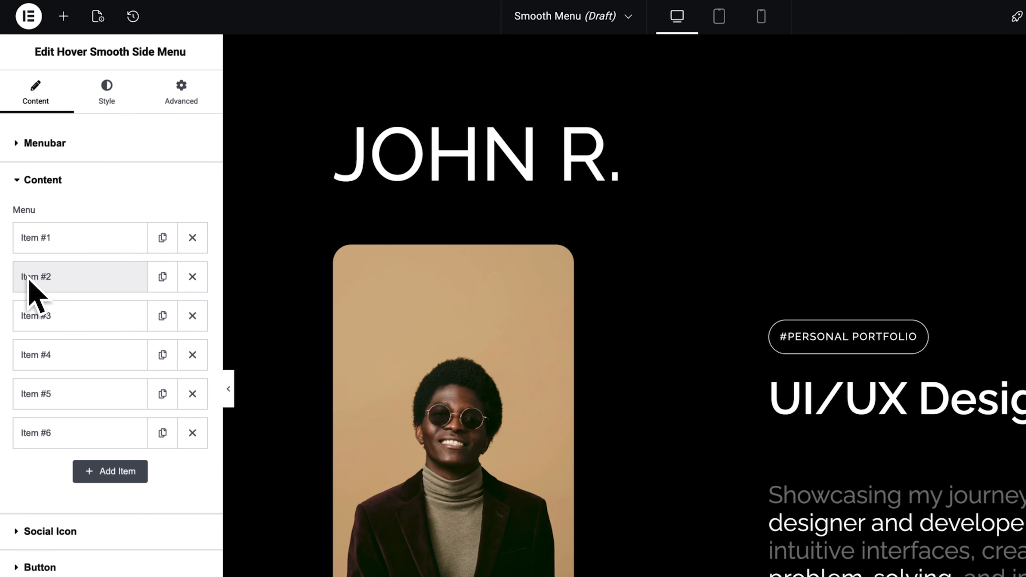
pyautogui.click(52, 246)
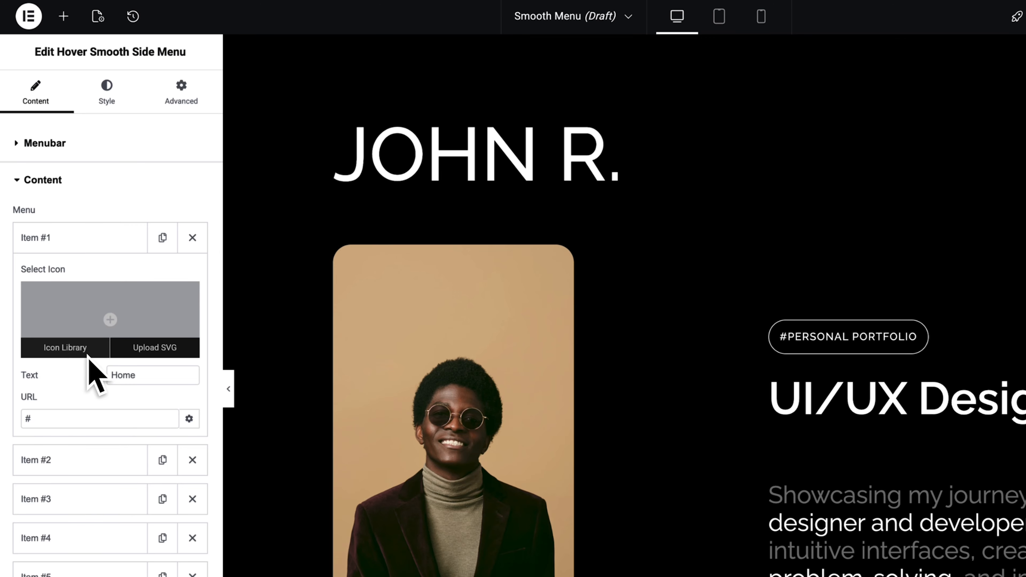
pyautogui.click(70, 419)
pyautogui.press('BackSpace')
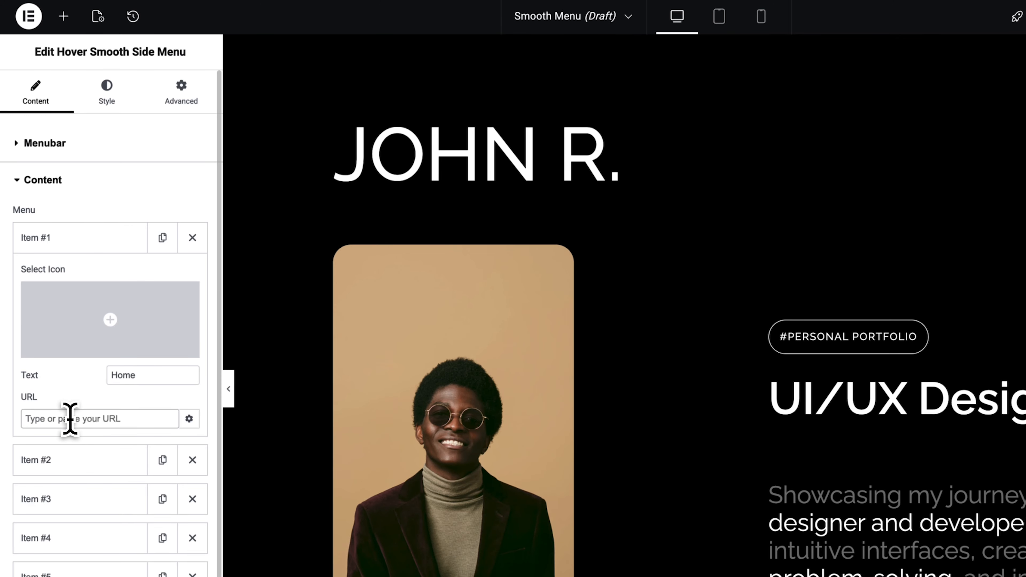
pyautogui.write('https:')
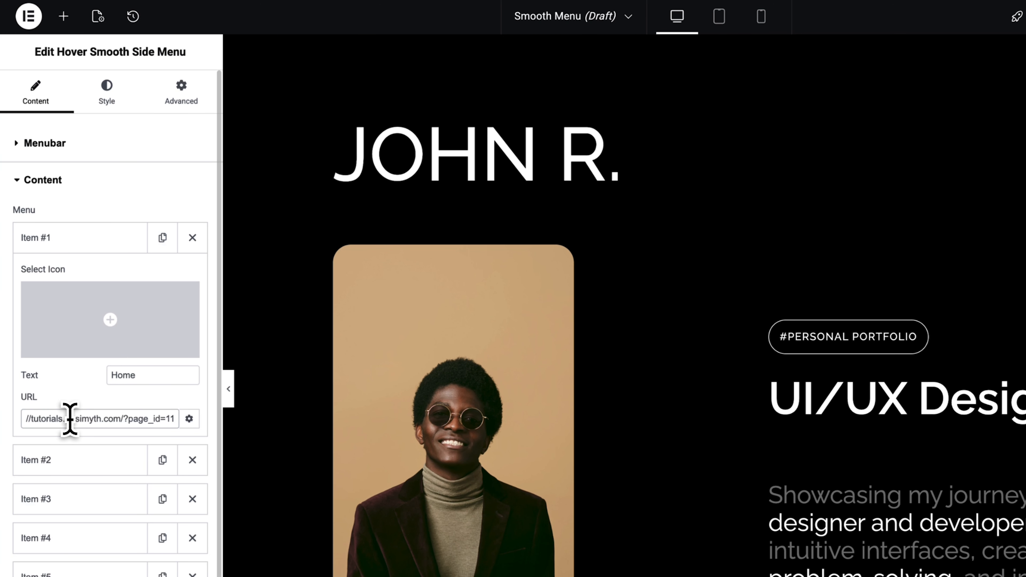
pyautogui.click(51, 460)
pyautogui.click(54, 456)
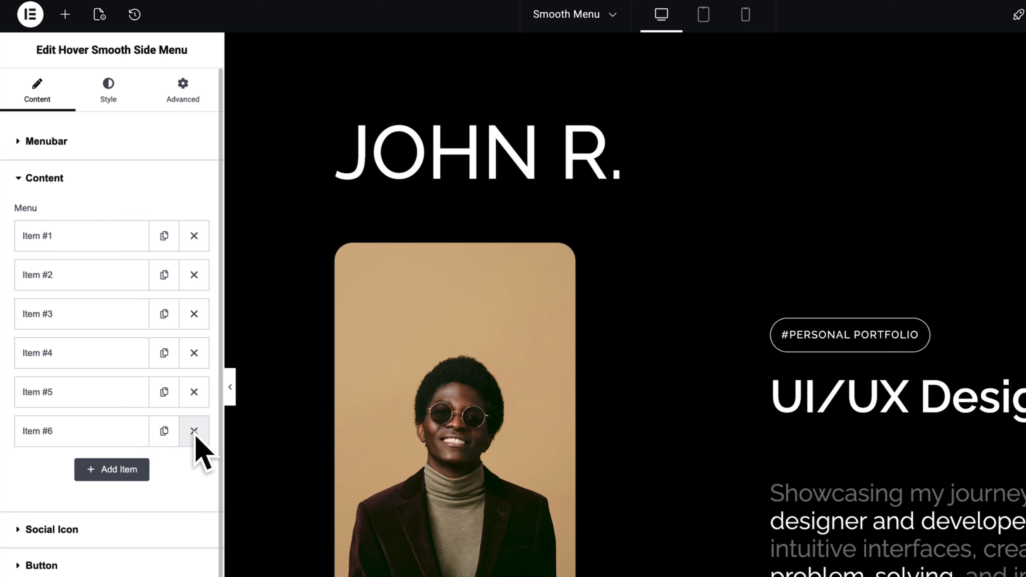
# - Try adding a seventh item to the side menu and delete it again
pyautogui.click(115, 475)
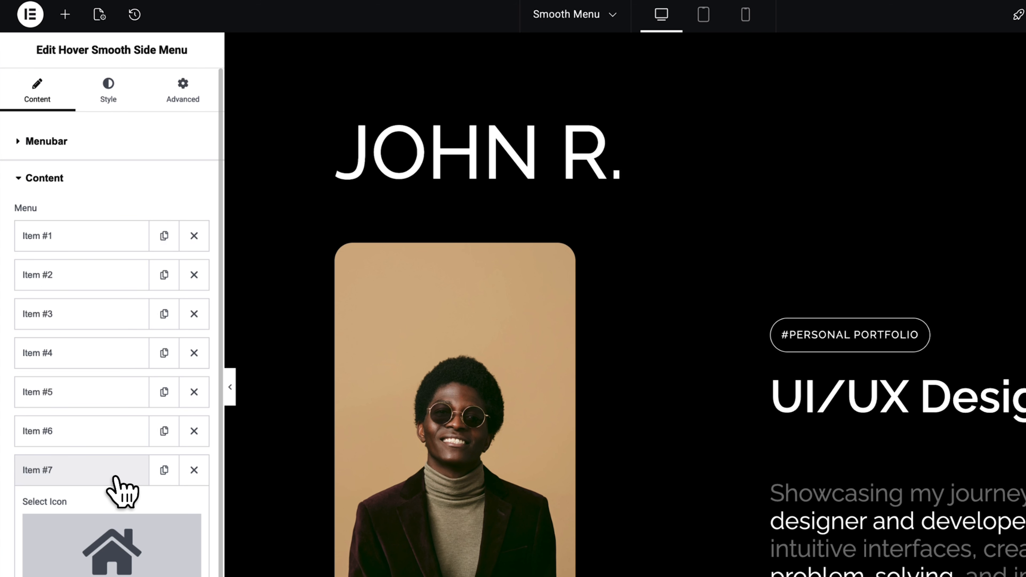
pyautogui.click(194, 470)
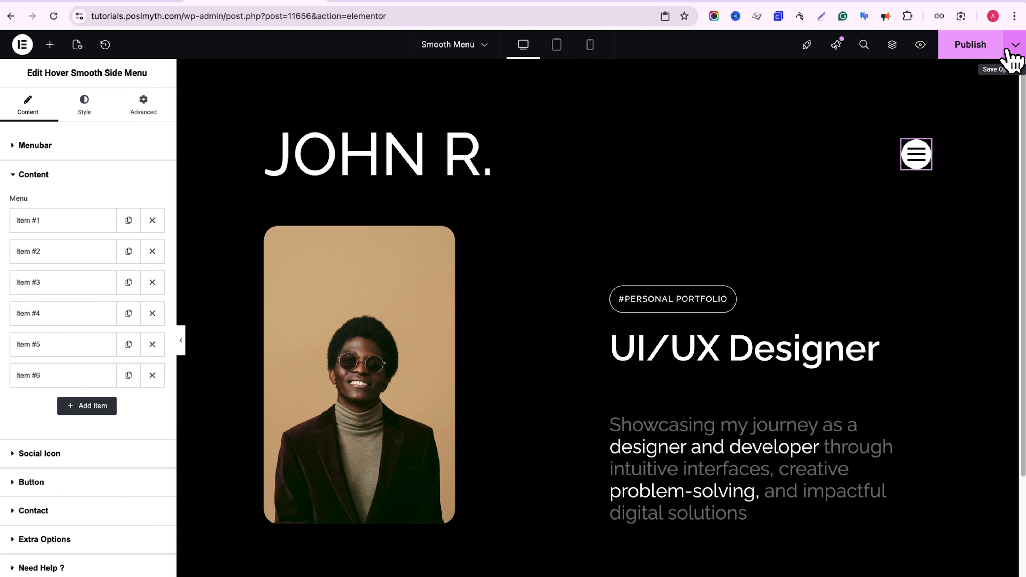
# - Publish the Smooth Menu page, preview it with the side menu opened to test the Home link, and close the preview
pyautogui.click(1004, 48)
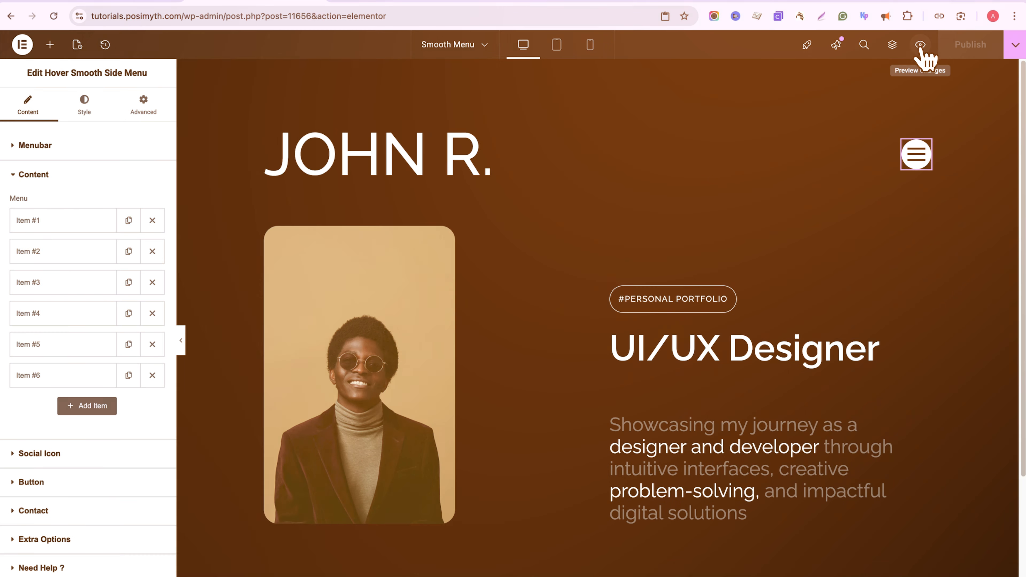
pyautogui.click(920, 47)
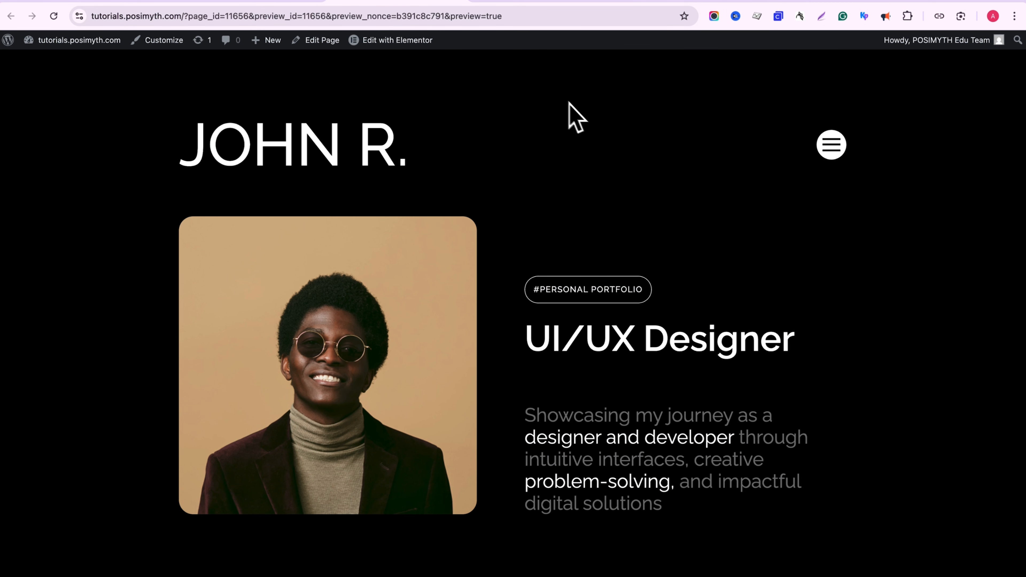
pyautogui.click(830, 144)
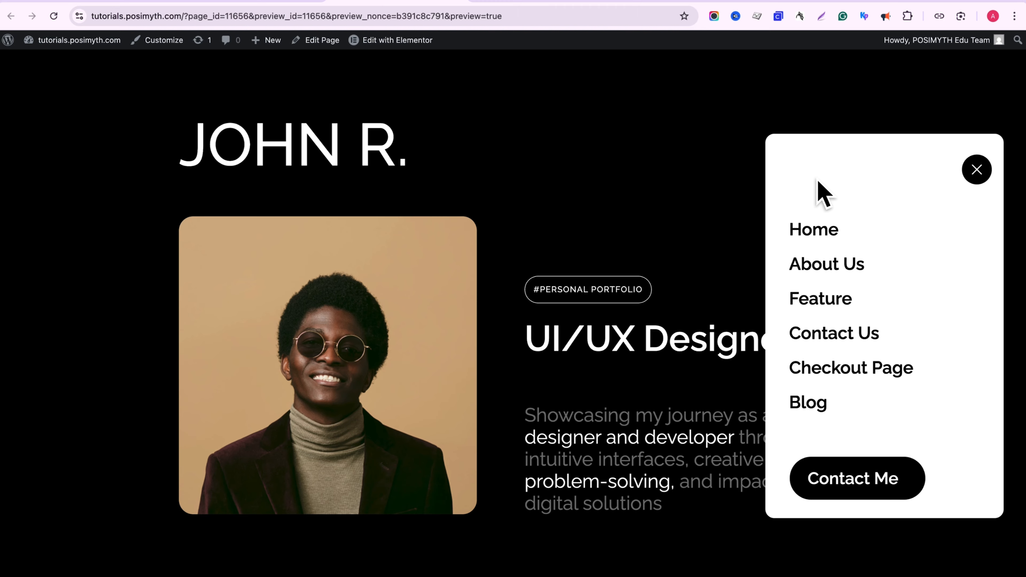
pyautogui.click(813, 233)
pyautogui.scroll(-10, 813, 238)
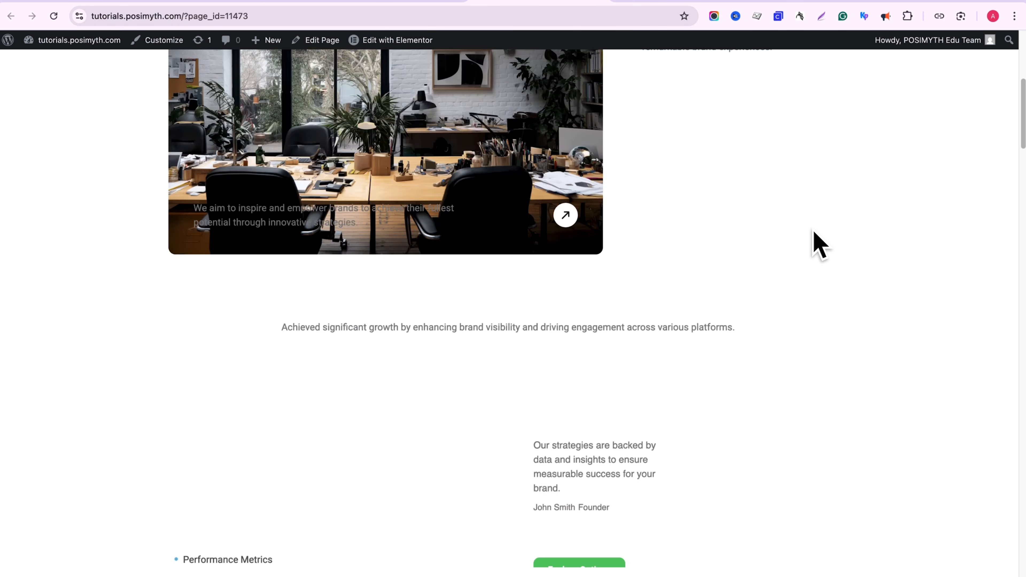
pyautogui.scroll(10, 813, 232)
pyautogui.click(592, 17)
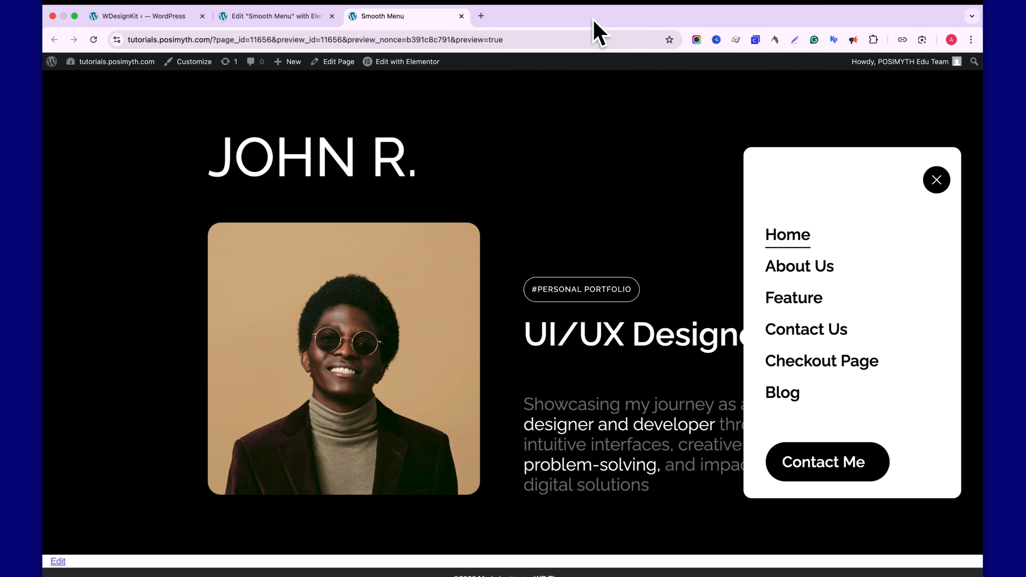
pyautogui.click(461, 16)
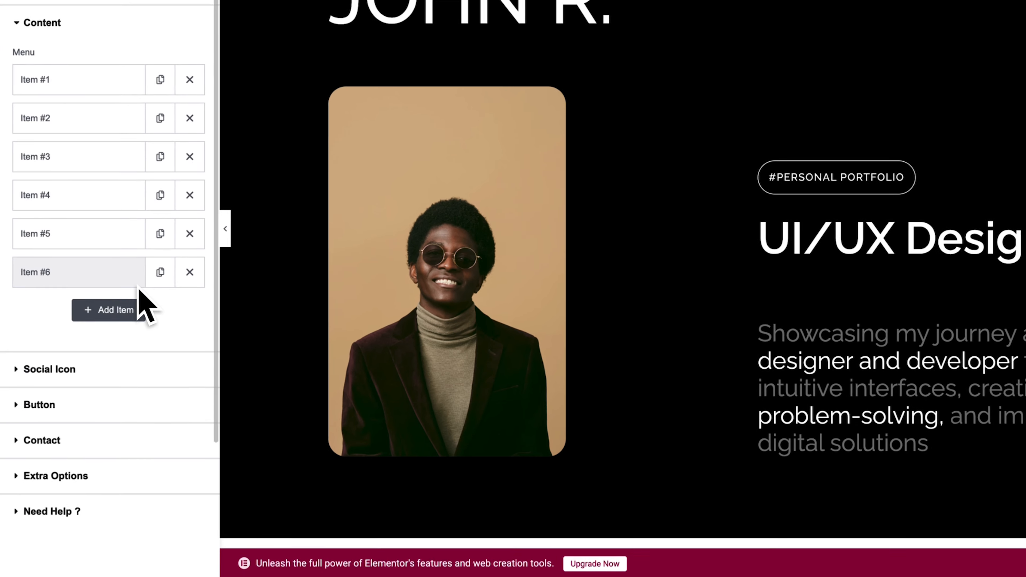
pyautogui.click(64, 362)
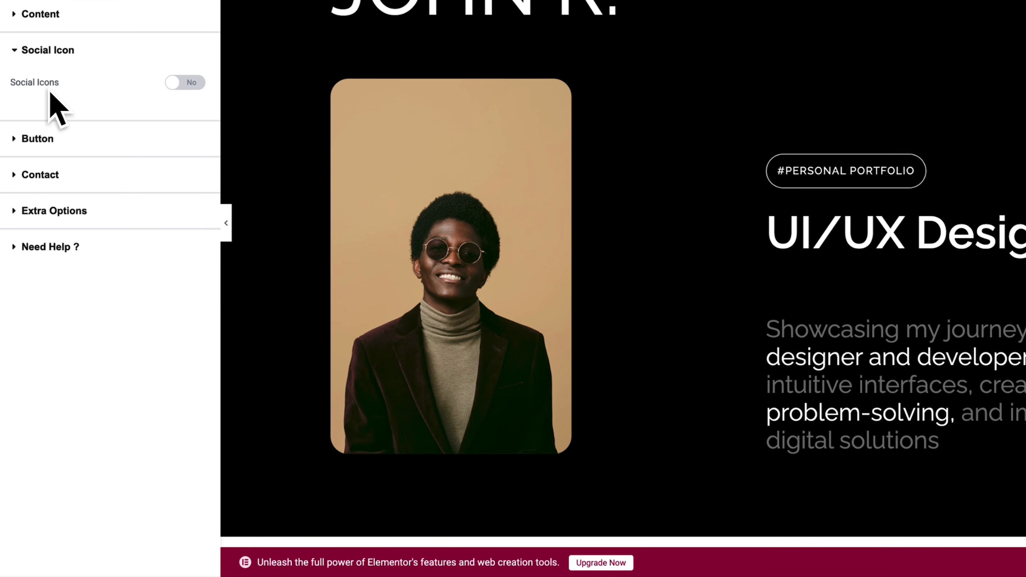
pyautogui.click(186, 84)
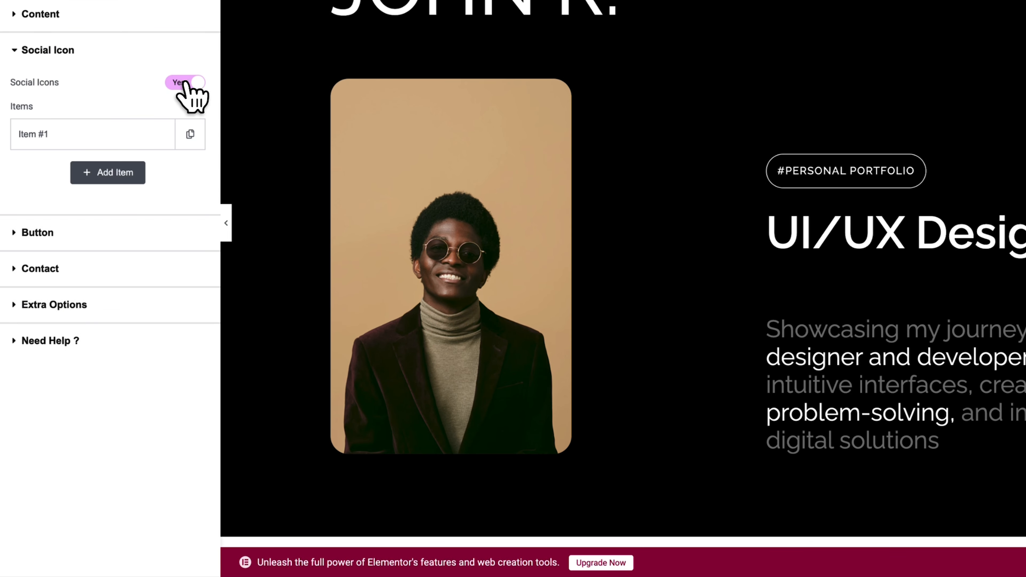
pyautogui.click(42, 137)
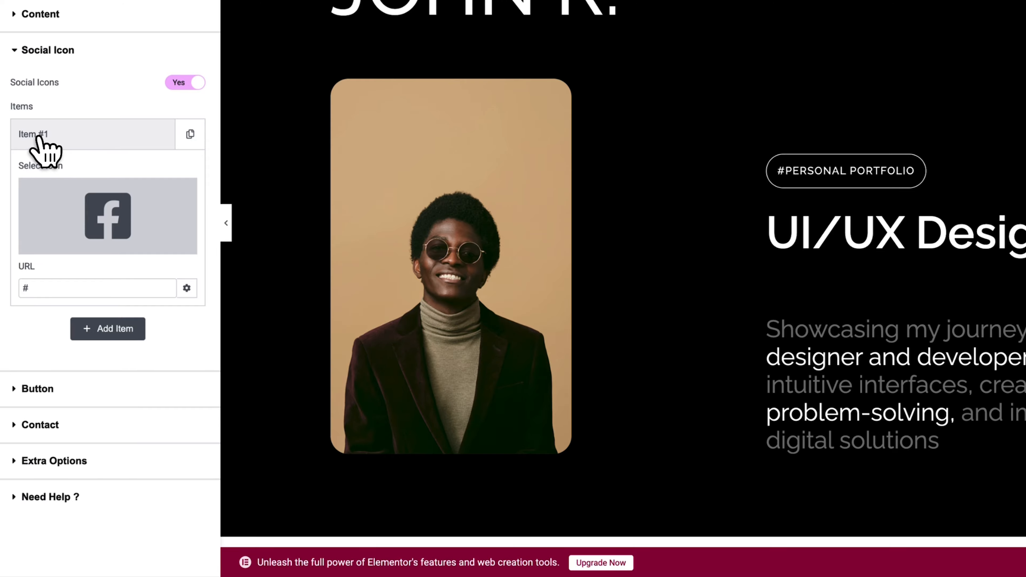
pyautogui.click(31, 288)
pyautogui.hotkey('ctrl', 'a')
pyautogui.hotkey('ctrl', 'v')
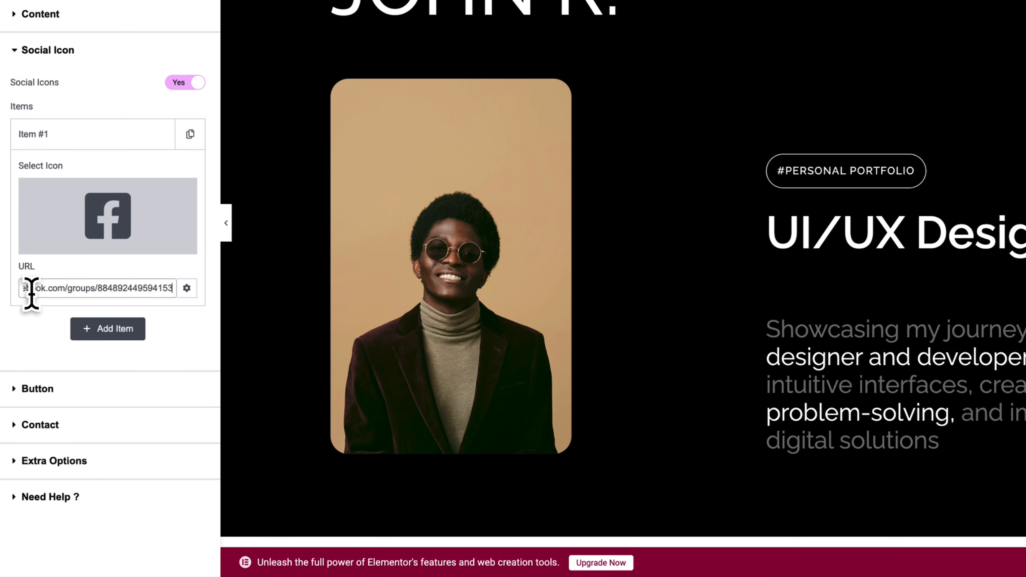
# - Try adding and deleting a second social icon item, and try switching the Contact Me button off and on
pyautogui.click(103, 332)
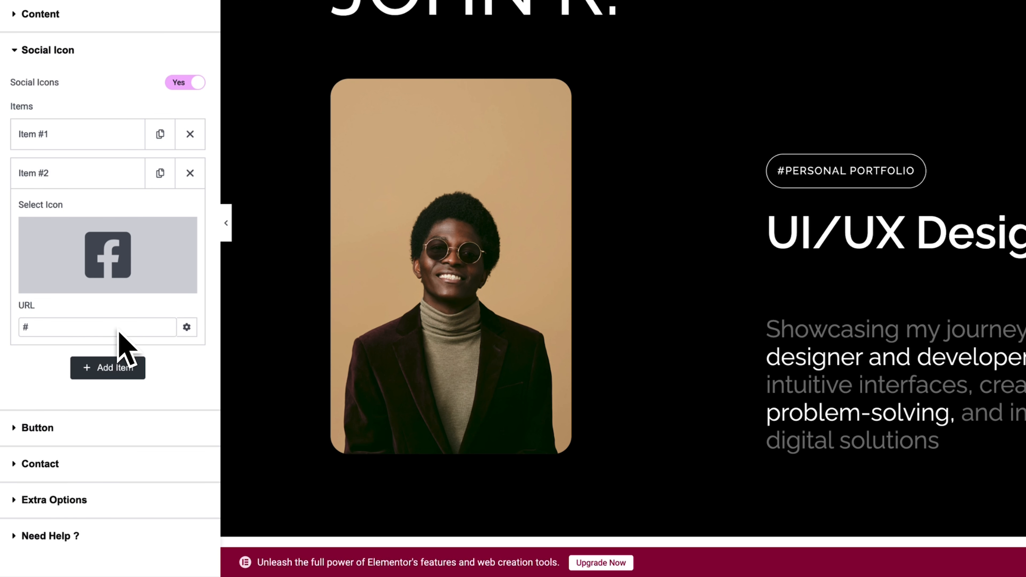
pyautogui.click(190, 173)
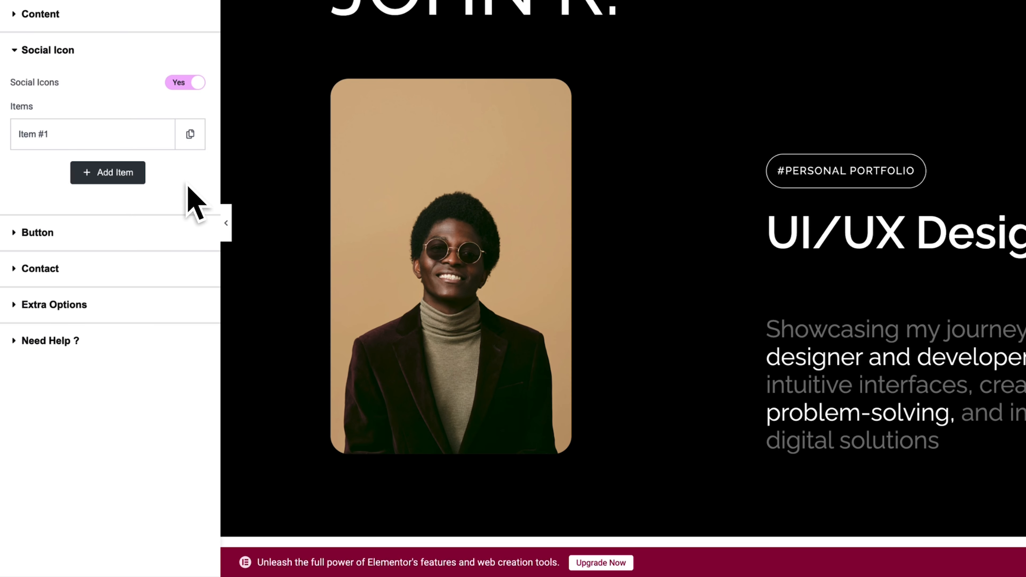
pyautogui.click(69, 233)
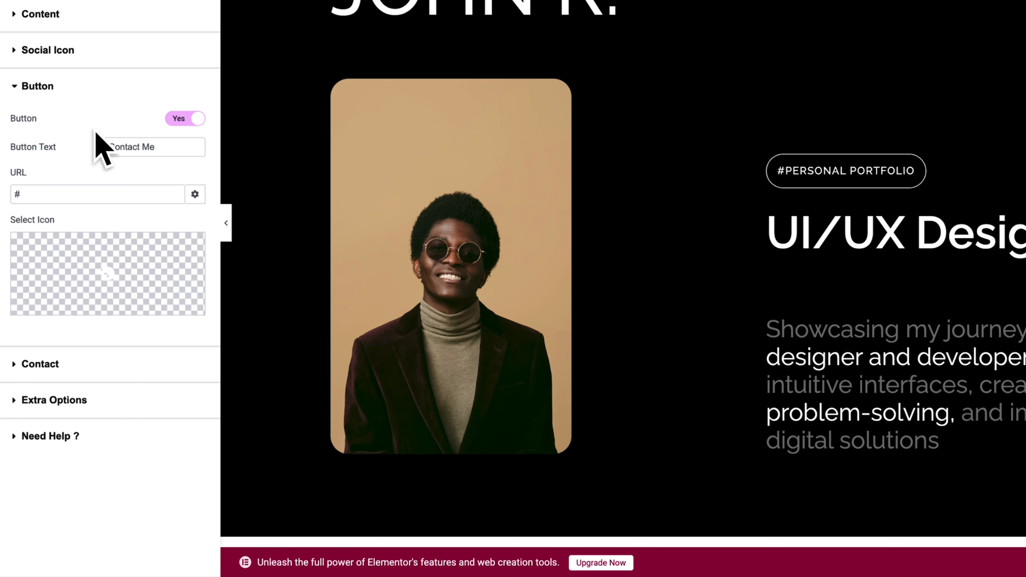
pyautogui.click(185, 119)
pyautogui.click(185, 119)
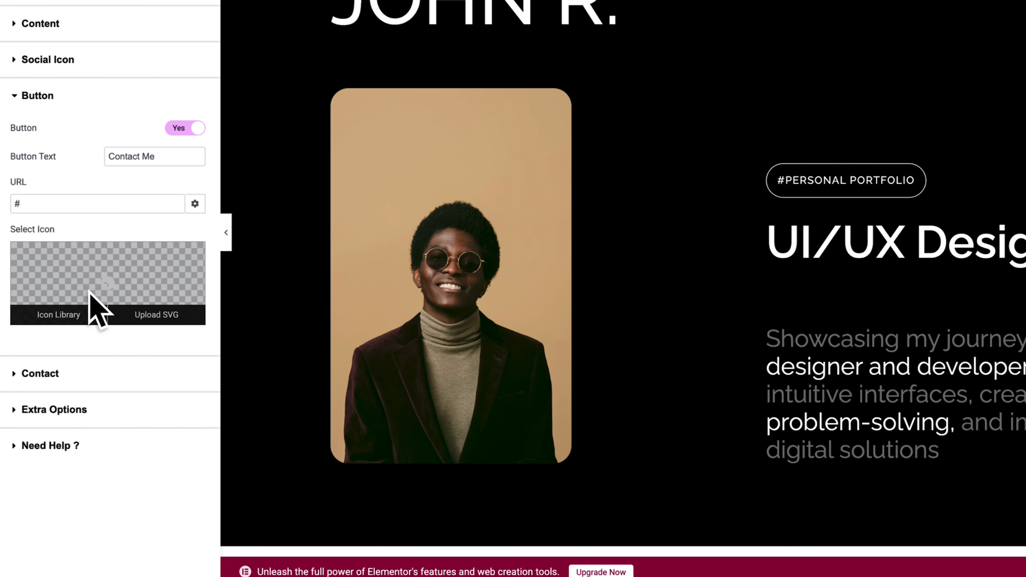
# - Give the Email contact the Mail bulk icon and the text Mail, and check it in the opened side menu
pyautogui.click(39, 365)
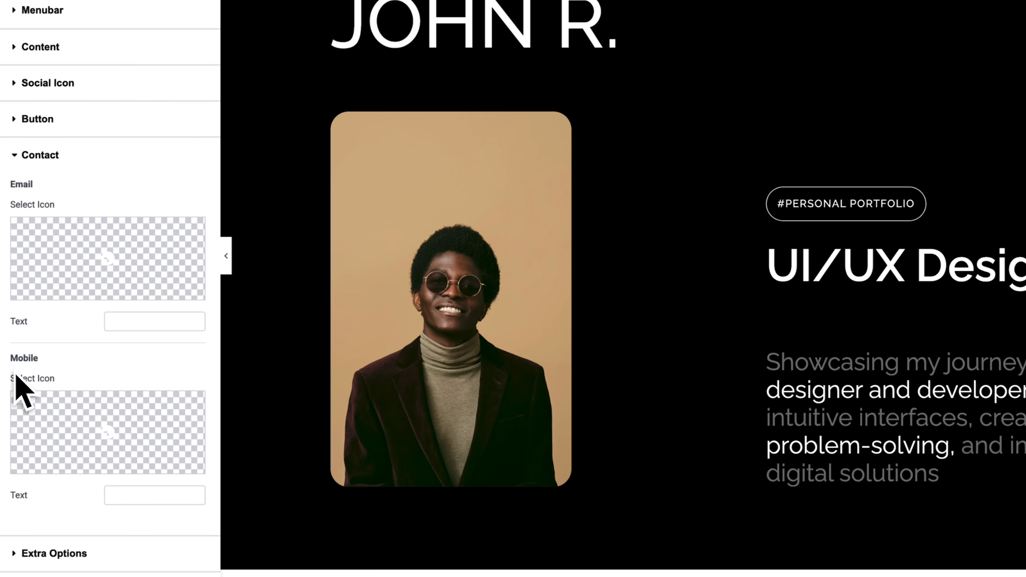
pyautogui.click(76, 297)
pyautogui.write('Mail')
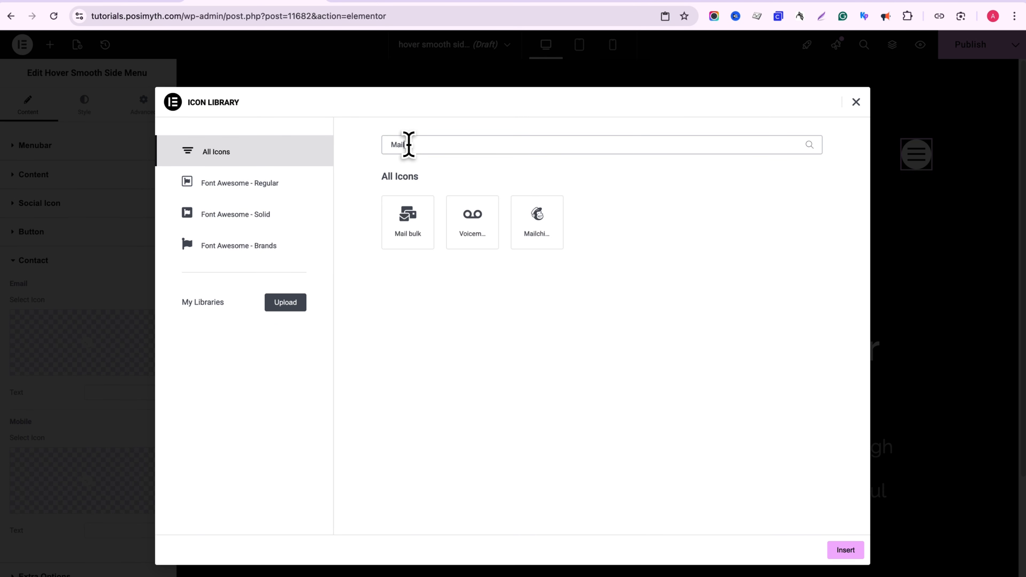
pyautogui.click(413, 206)
pyautogui.click(844, 550)
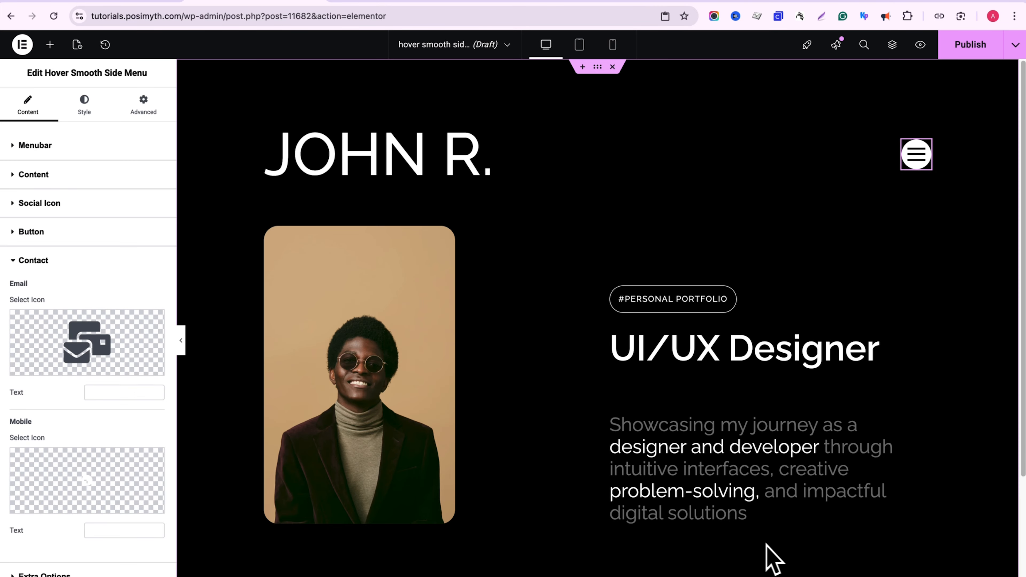
pyautogui.click(131, 394)
pyautogui.write('Mail')
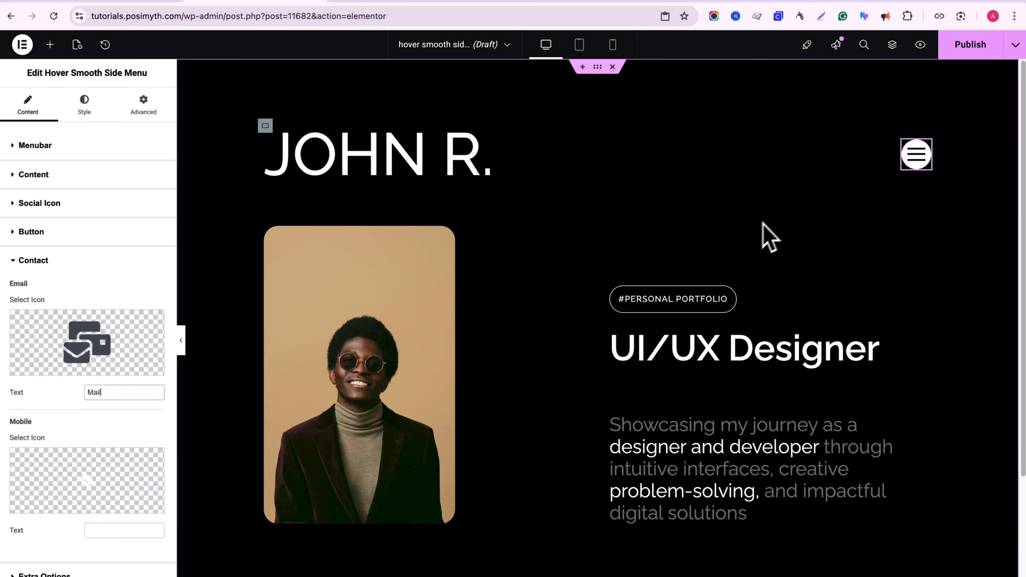
pyautogui.click(914, 156)
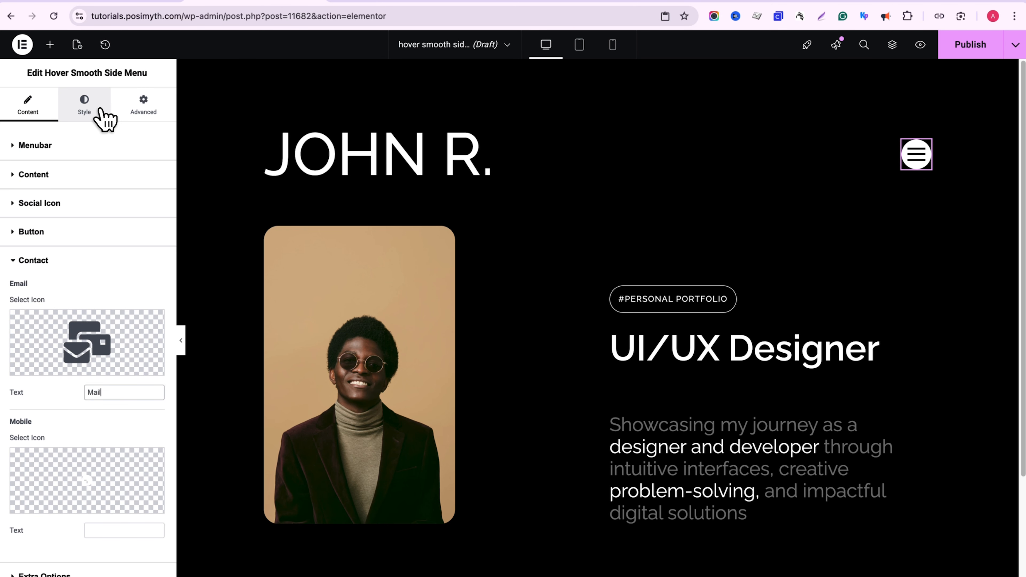
# - Set the text color of the side menu's Email contact to #0D0C0C in its style settings
pyautogui.click(104, 120)
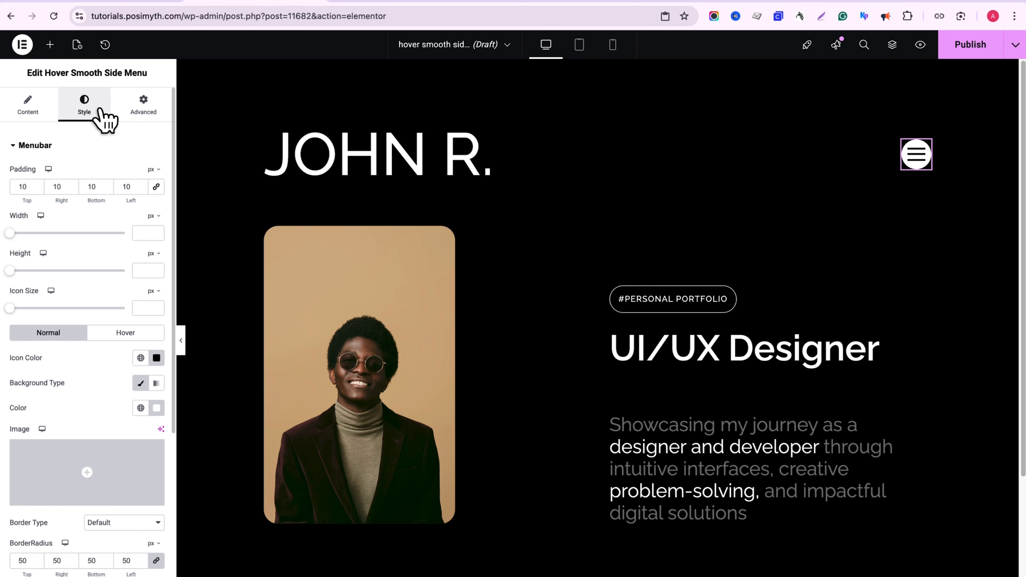
pyautogui.click(44, 146)
pyautogui.click(45, 375)
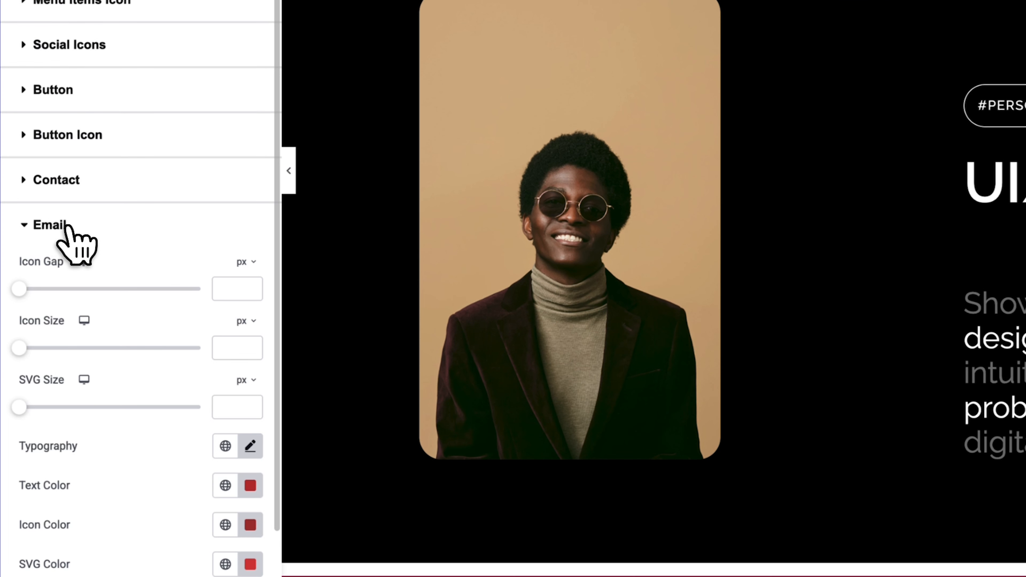
pyautogui.click(250, 485)
pyautogui.moveTo(156, 366); pyautogui.dragTo(150, 378)
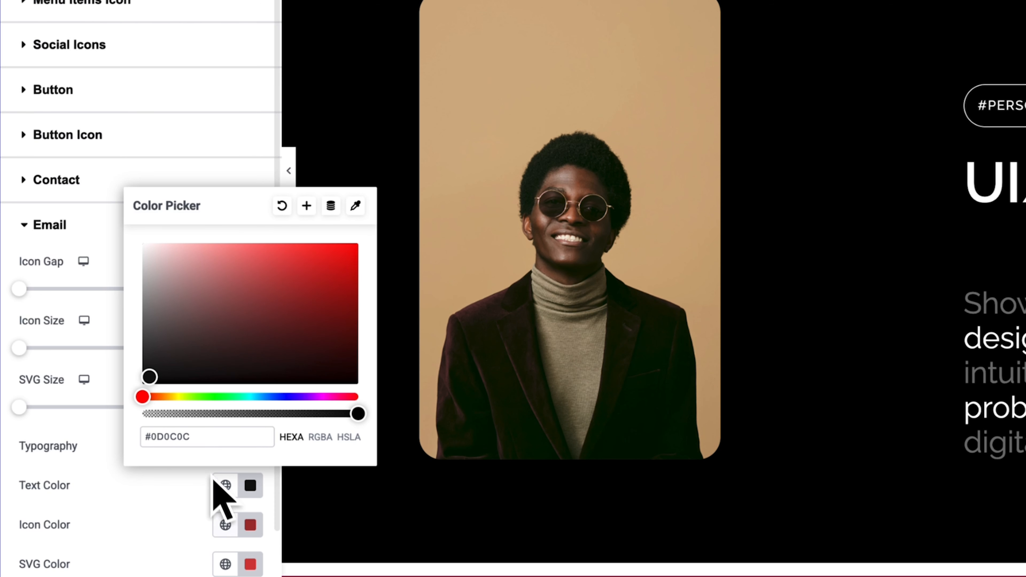
# - Change the Email contact's icon color to dark grey and its SVG color to black, and check the side menu
pyautogui.click(250, 524)
pyautogui.moveTo(147, 417); pyautogui.dragTo(145, 361)
pyautogui.click(169, 552)
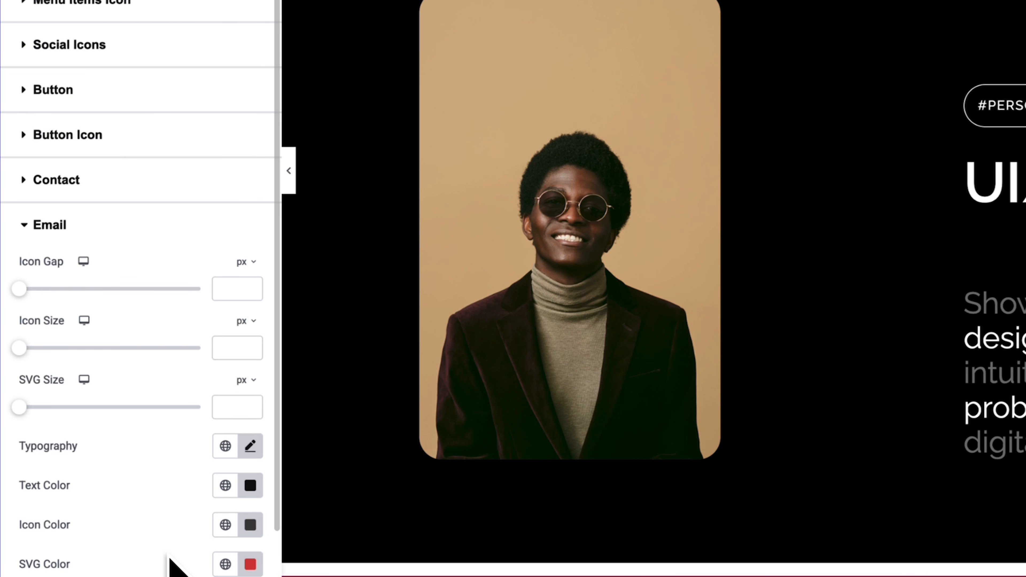
pyautogui.click(250, 564)
pyautogui.moveTo(150, 444); pyautogui.dragTo(142, 468)
pyautogui.click(166, 554)
pyautogui.click(900, 69)
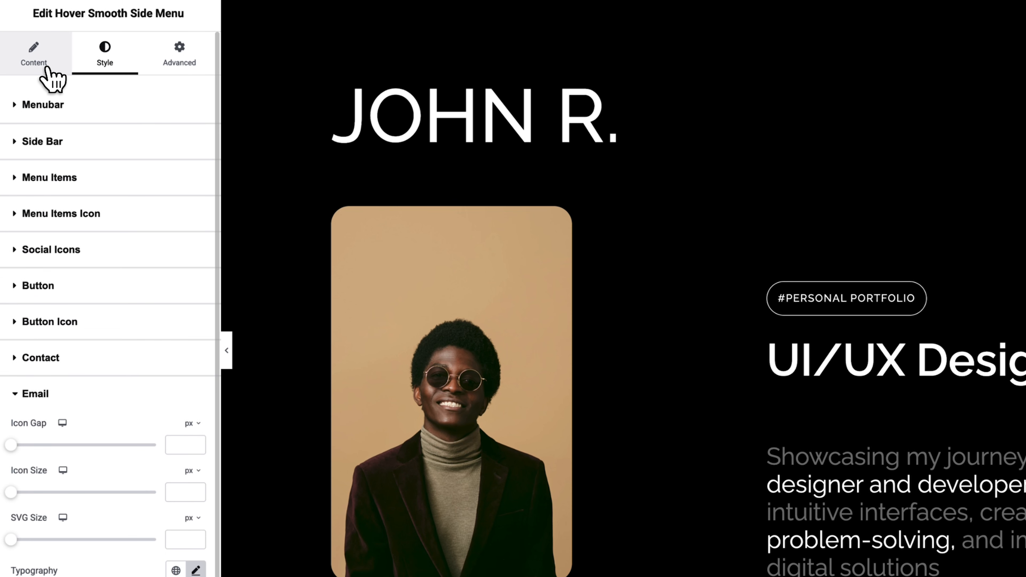
# - Keep Hover as the menu's opening event, enable the Blur Effect in the extra options, and test it on the canvas
pyautogui.click(43, 64)
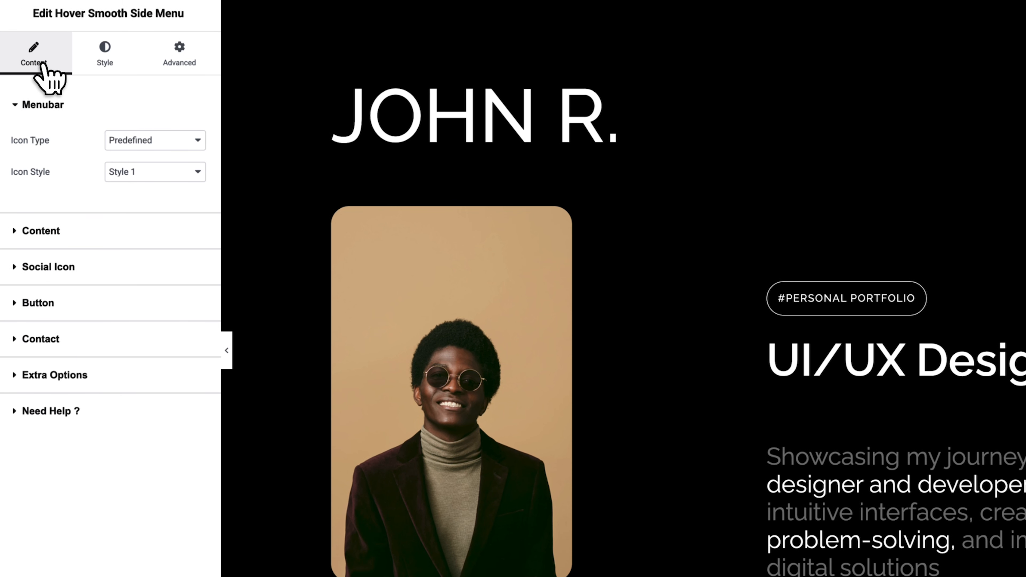
pyautogui.click(16, 375)
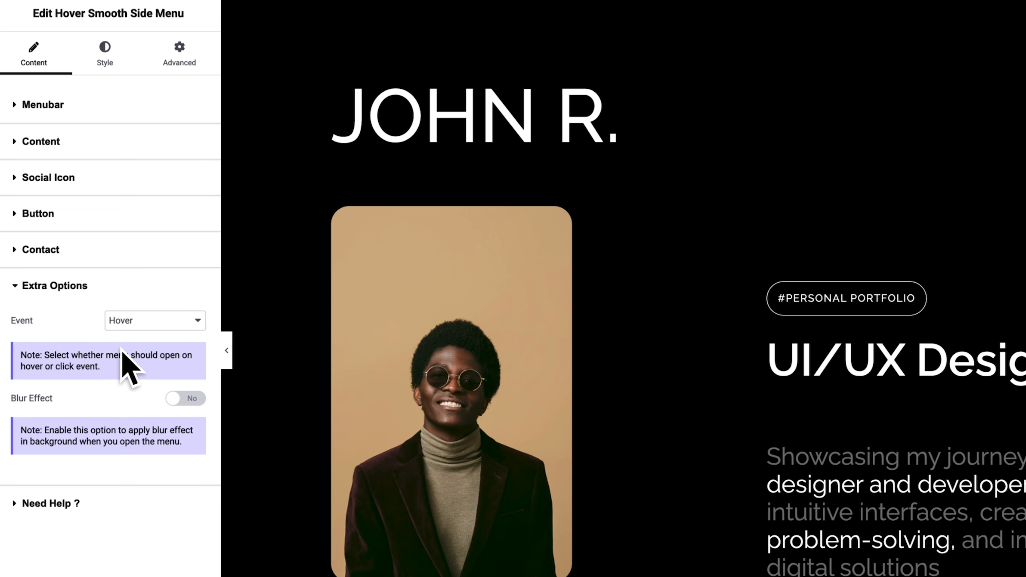
pyautogui.click(156, 322)
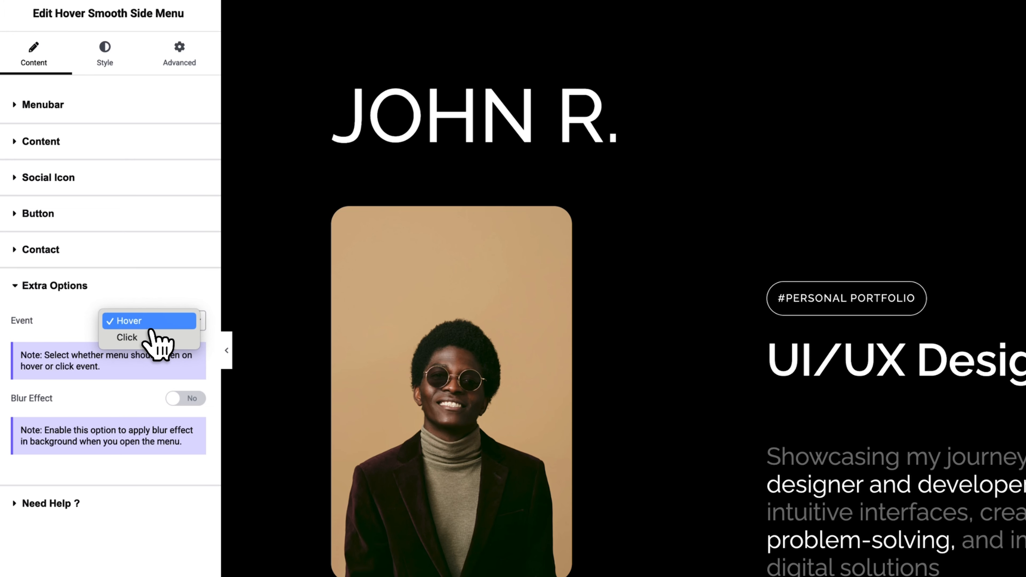
pyautogui.click(155, 323)
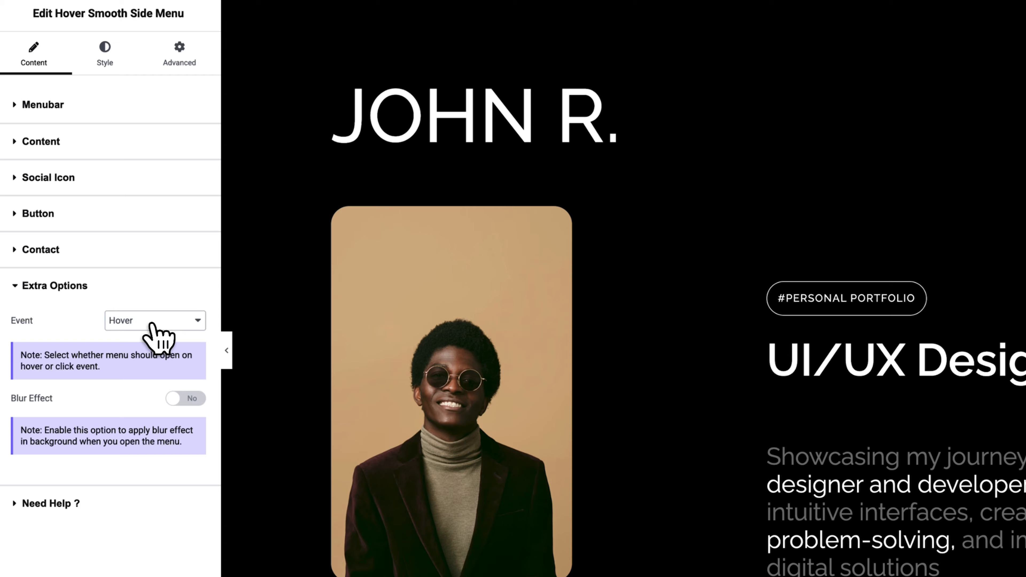
pyautogui.click(201, 400)
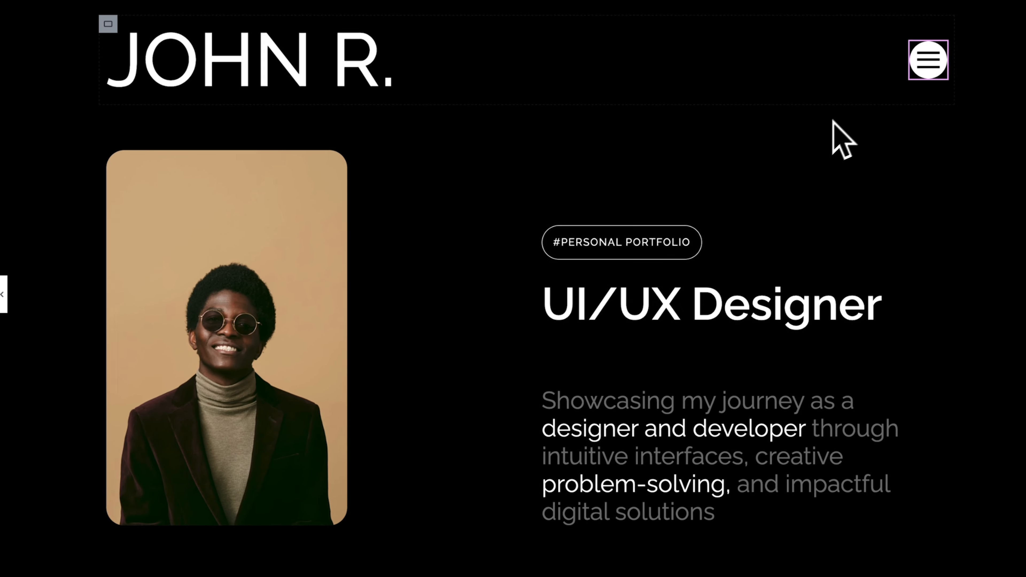
pyautogui.moveTo(892, 53)
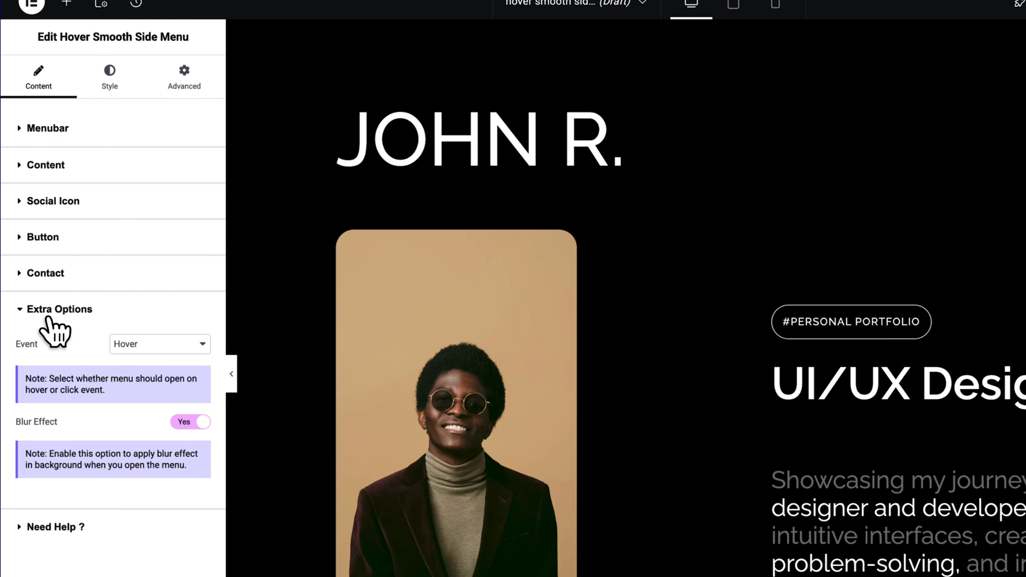
pyautogui.click(49, 312)
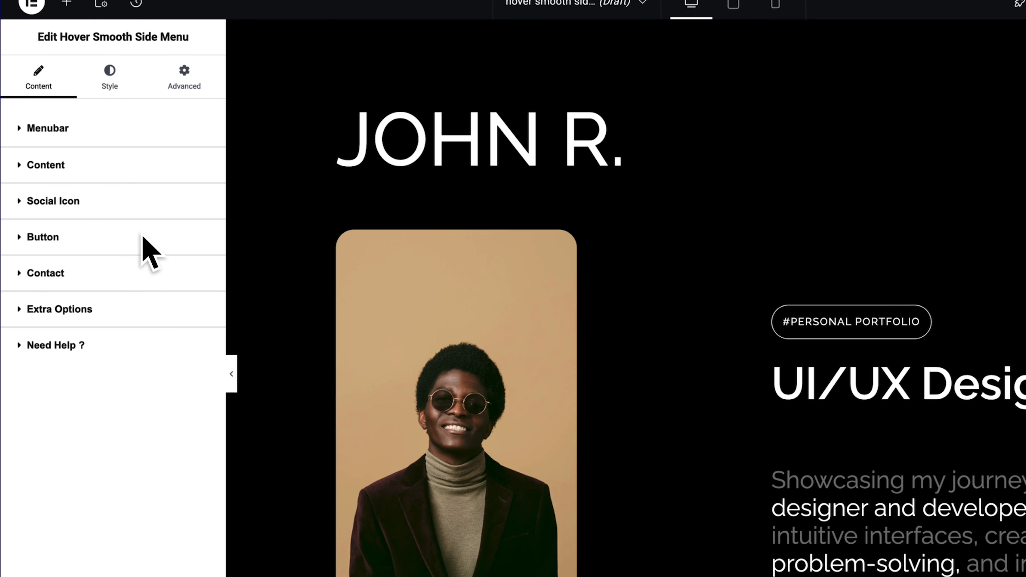
# - Set the Side Bar width to 420 px and check it by opening and closing the side menu
pyautogui.click(111, 79)
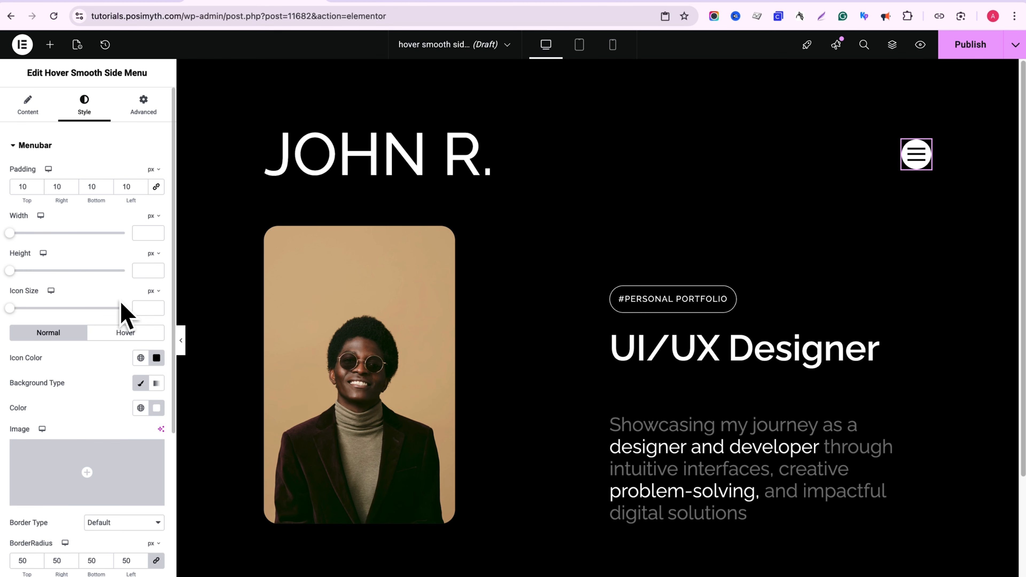
pyautogui.click(35, 145)
pyautogui.click(34, 174)
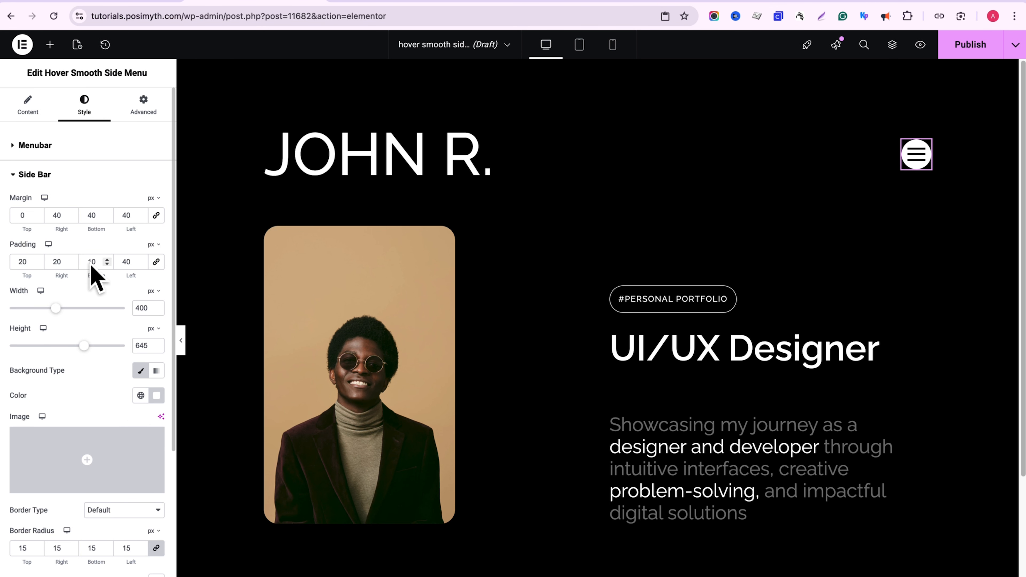
pyautogui.click(927, 167)
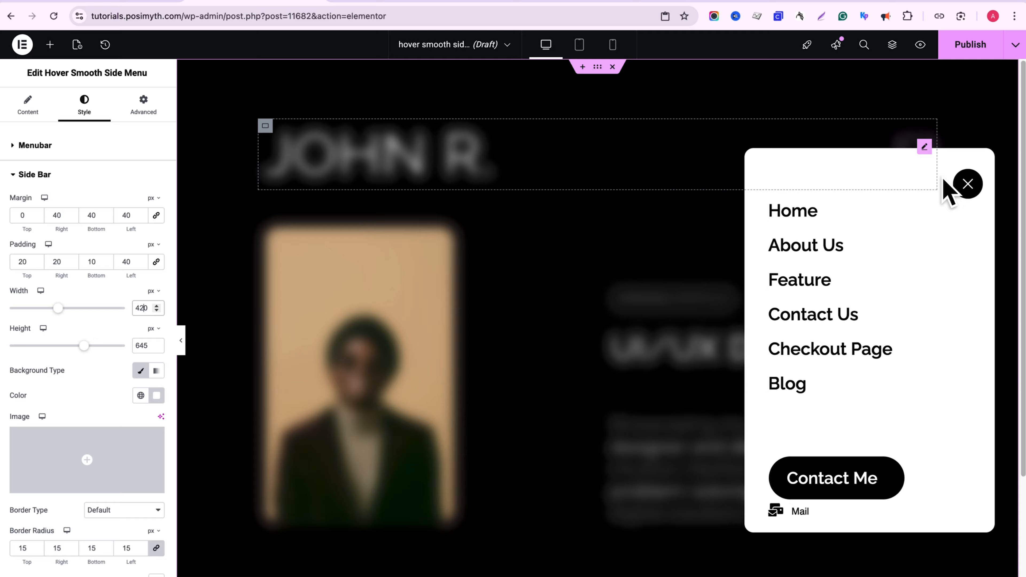
pyautogui.click(968, 184)
pyautogui.click(34, 174)
# - Set the Menu Items gap to 10 px and their normal-state border type to Solid, checking both in the side menu
pyautogui.click(41, 203)
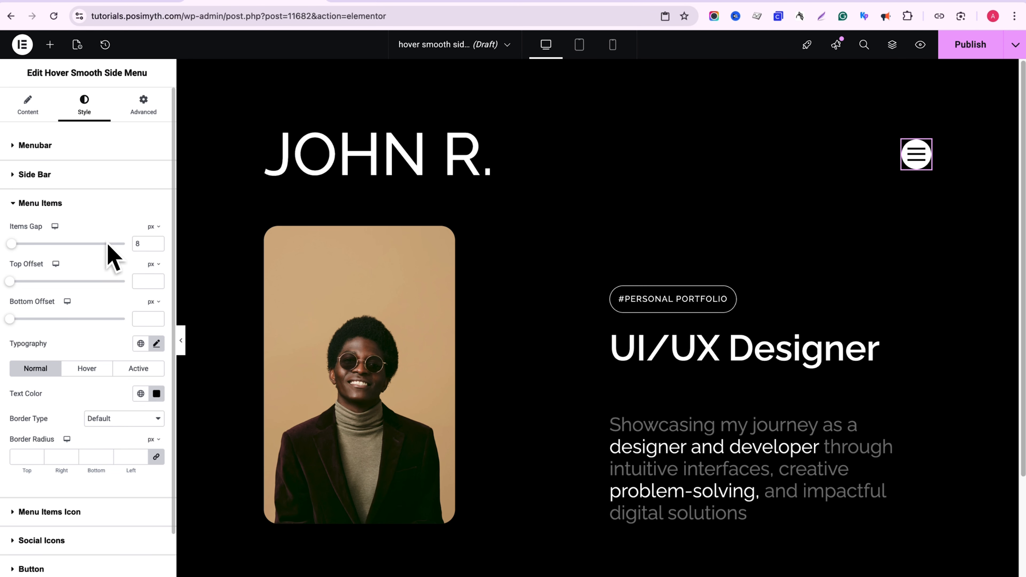
pyautogui.click(156, 242)
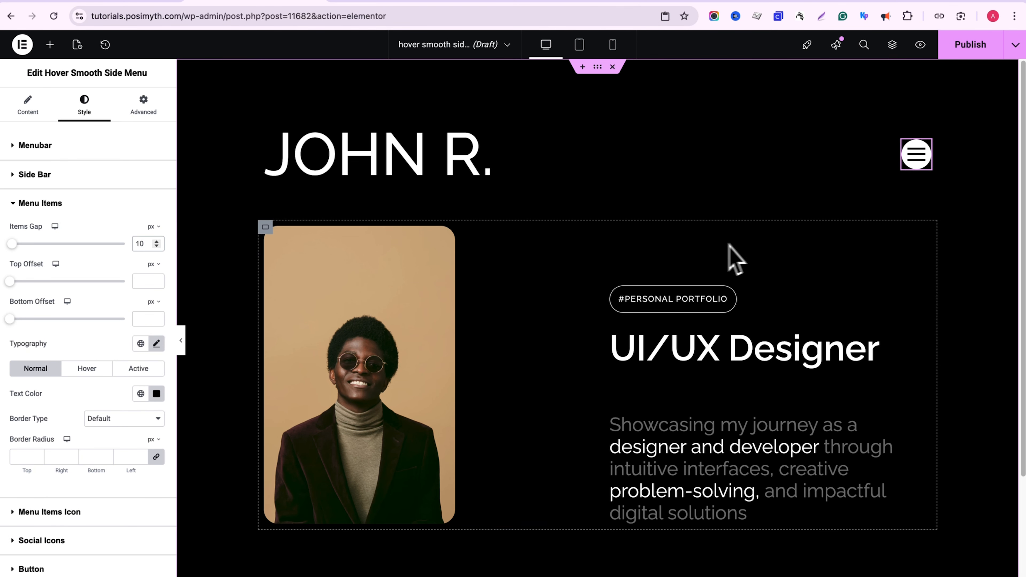
pyautogui.click(908, 166)
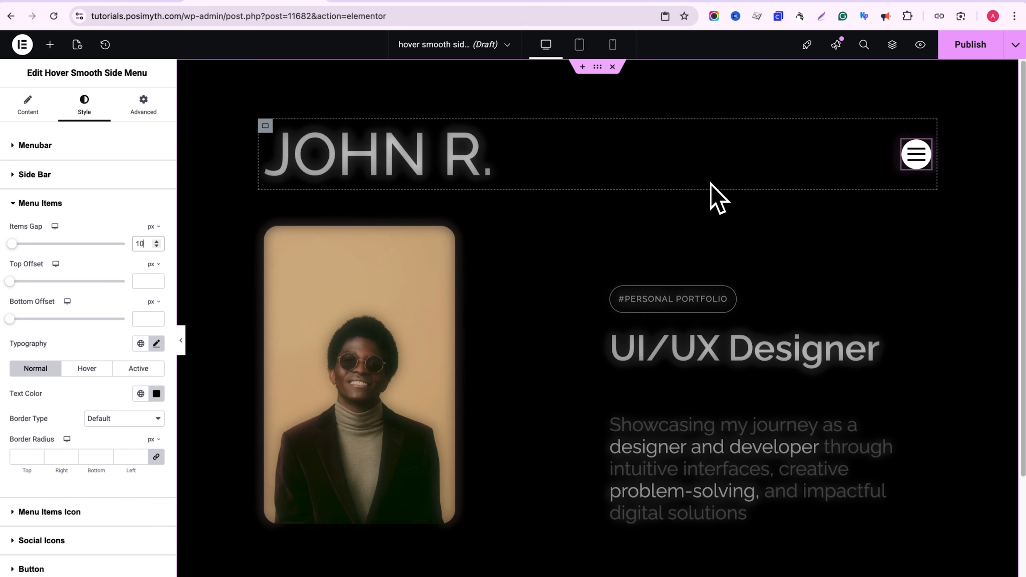
pyautogui.click(145, 420)
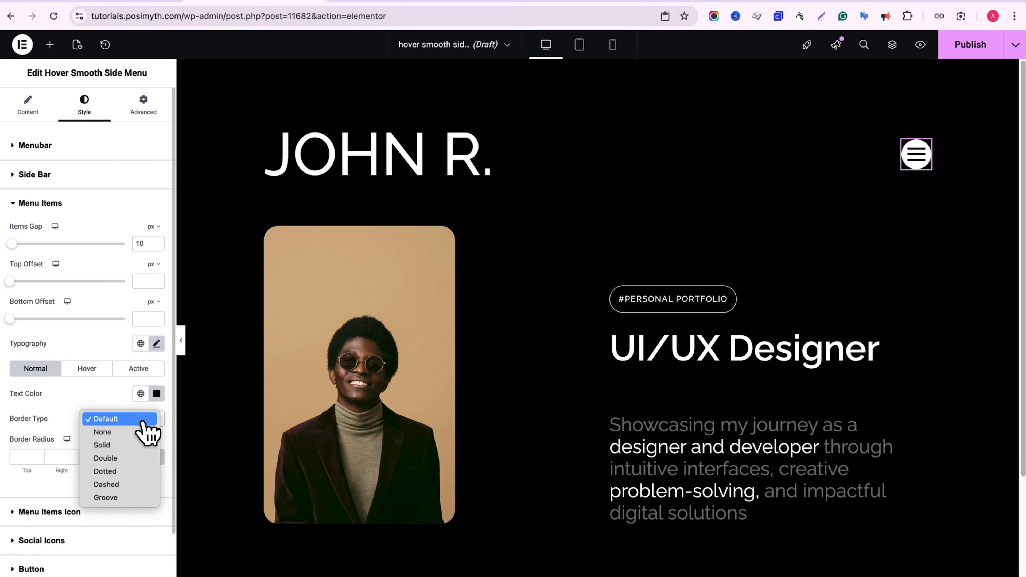
pyautogui.click(122, 445)
pyautogui.moveTo(917, 170)
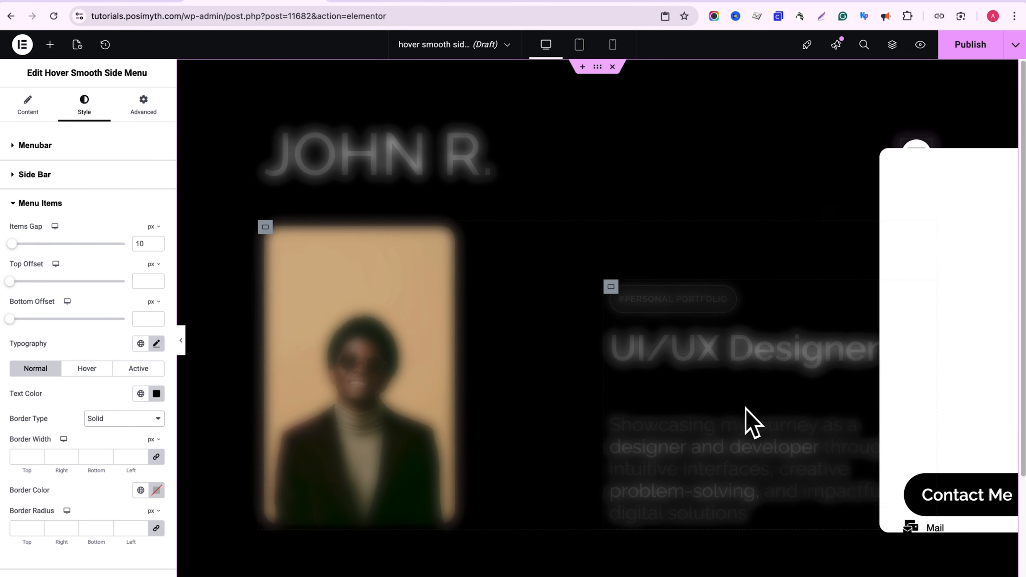
# - Set the hover text color of the Menu Items to bright red
pyautogui.click(99, 369)
pyautogui.click(156, 394)
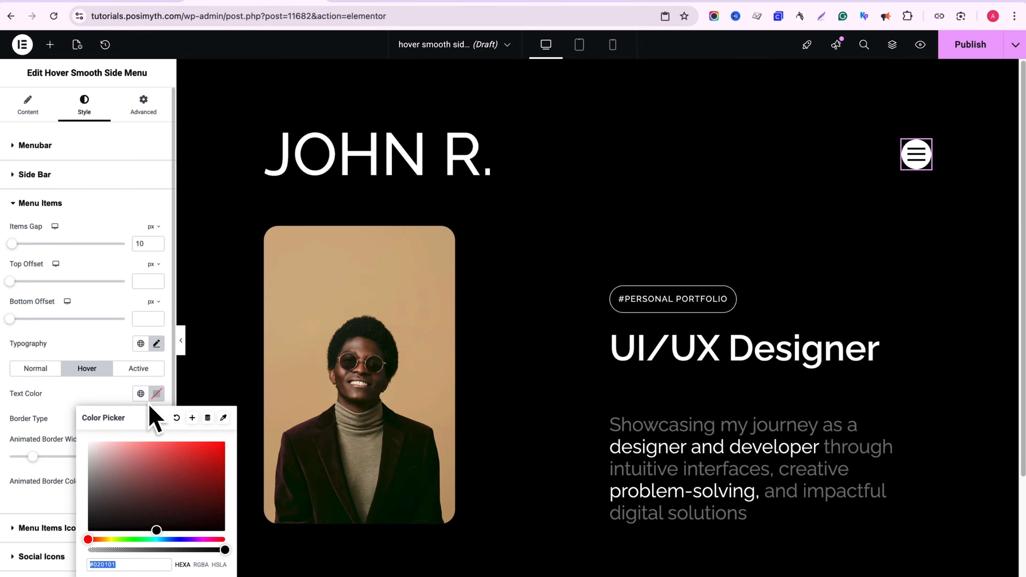
pyautogui.click(219, 443)
pyautogui.click(130, 394)
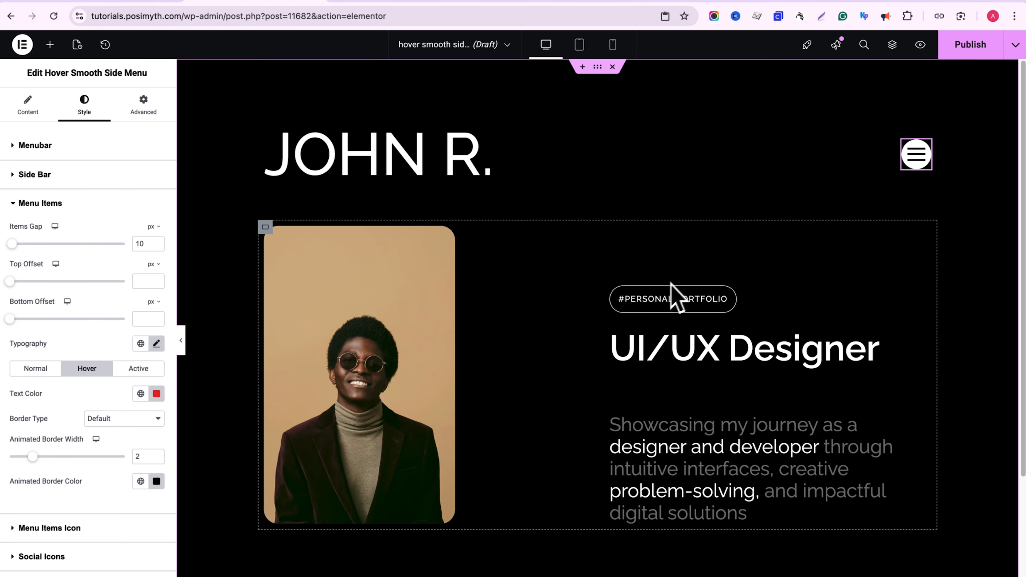
# - Check the menu items' hover color in the opened side menu and review the Menu Items Icon, Social Icons and Button style settings
pyautogui.moveTo(914, 157)
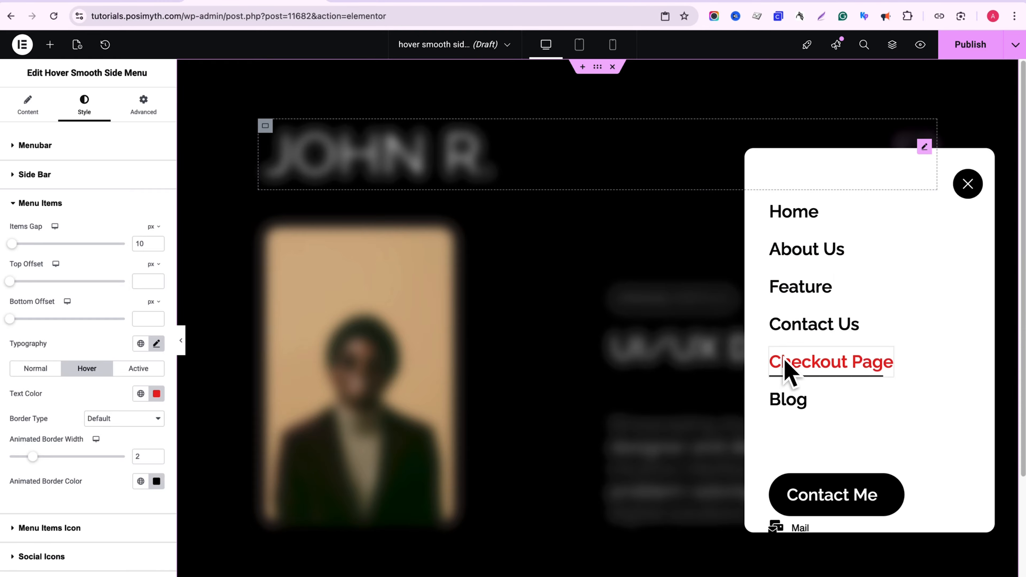
pyautogui.click(32, 202)
pyautogui.click(57, 232)
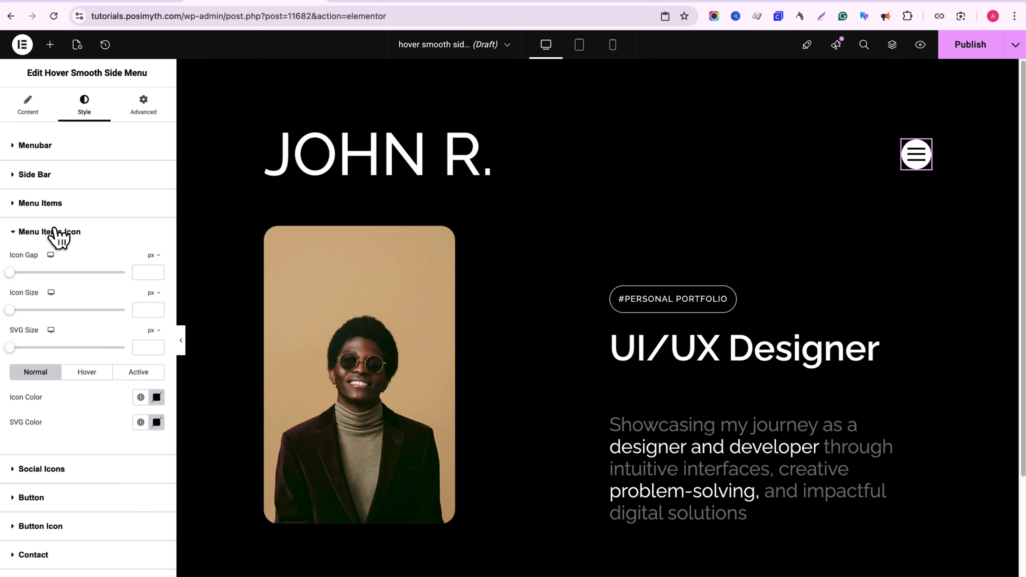
pyautogui.click(54, 231)
pyautogui.click(50, 261)
pyautogui.click(50, 261)
pyautogui.click(42, 290)
pyautogui.click(40, 291)
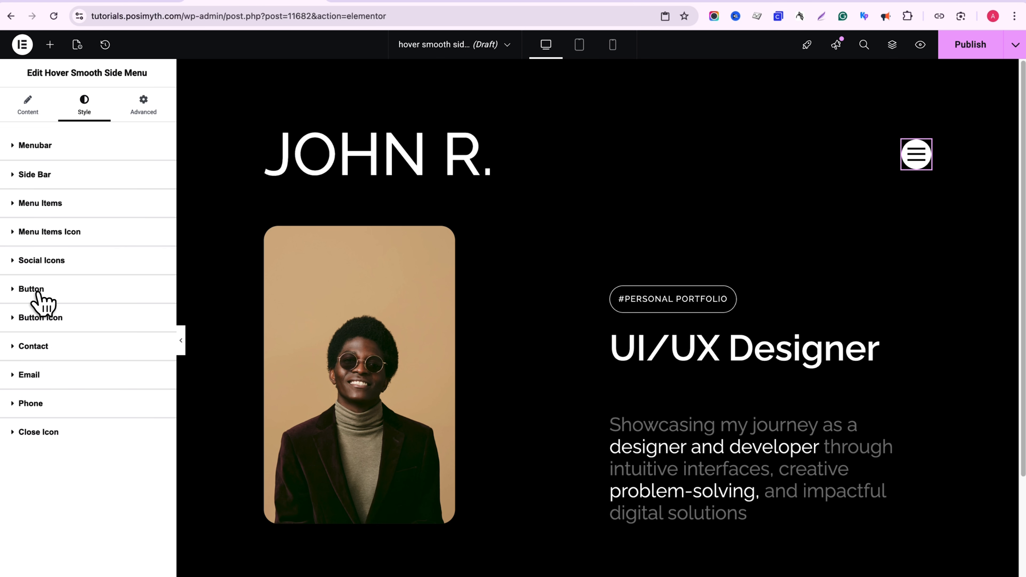
# - Review the widget's advanced Layout, Transform, Background, Border and Mask settings
pyautogui.click(150, 111)
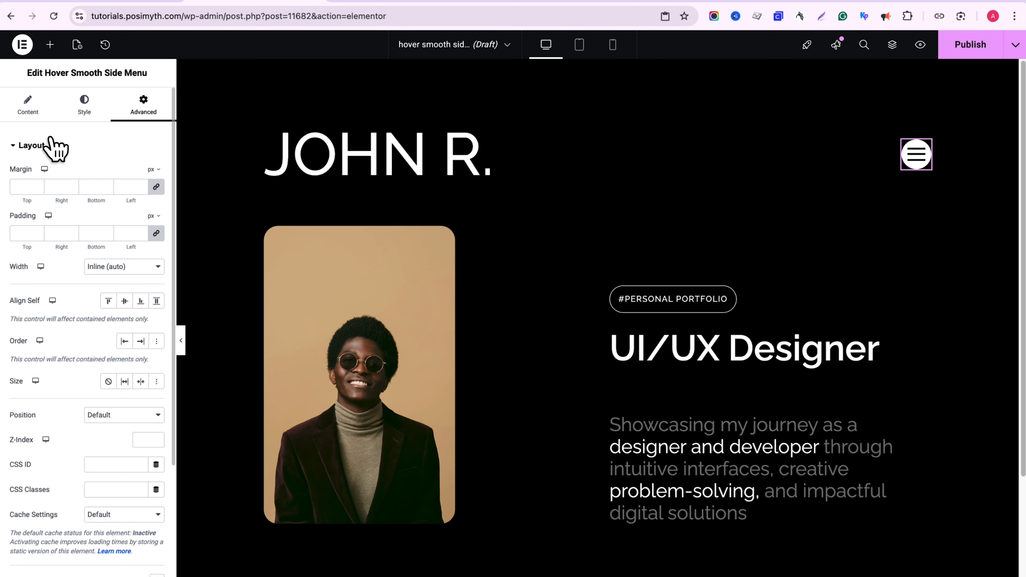
pyautogui.click(46, 145)
pyautogui.click(32, 203)
pyautogui.click(30, 232)
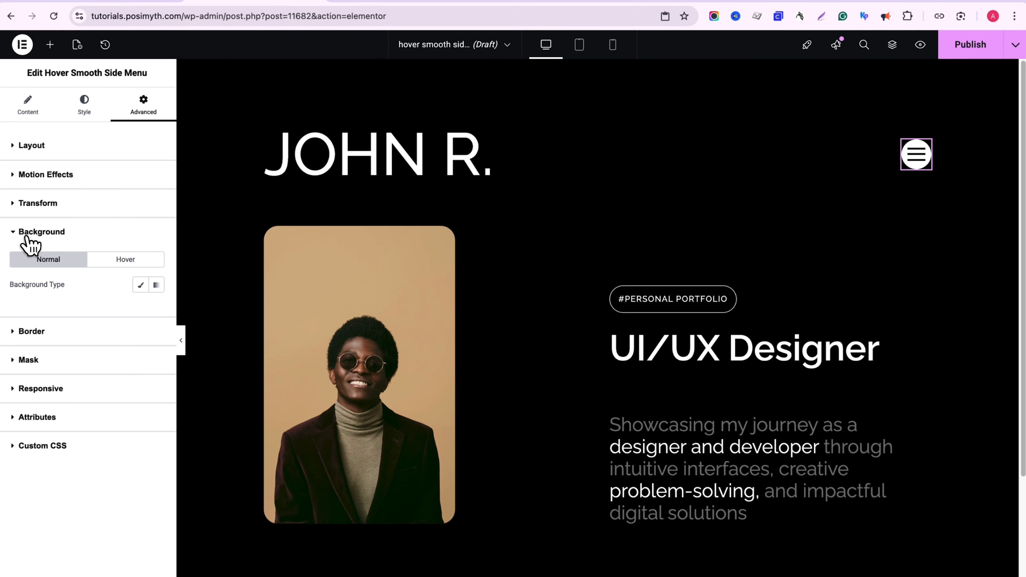
pyautogui.click(30, 261)
pyautogui.click(30, 289)
pyautogui.click(28, 289)
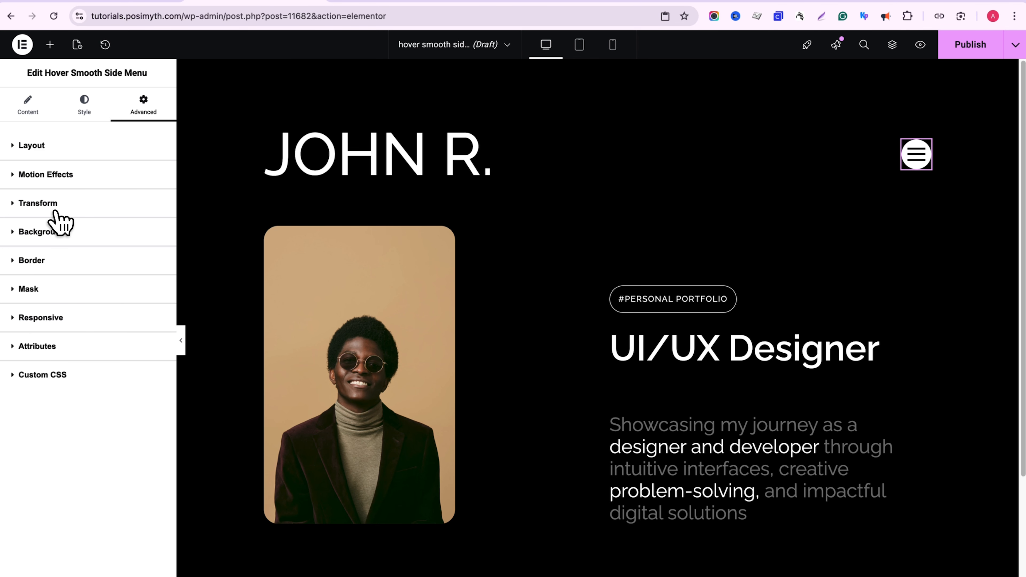
# - Try the normal-state Rotate transform with the side menu open on the canvas, and reset the rotation
pyautogui.click(48, 204)
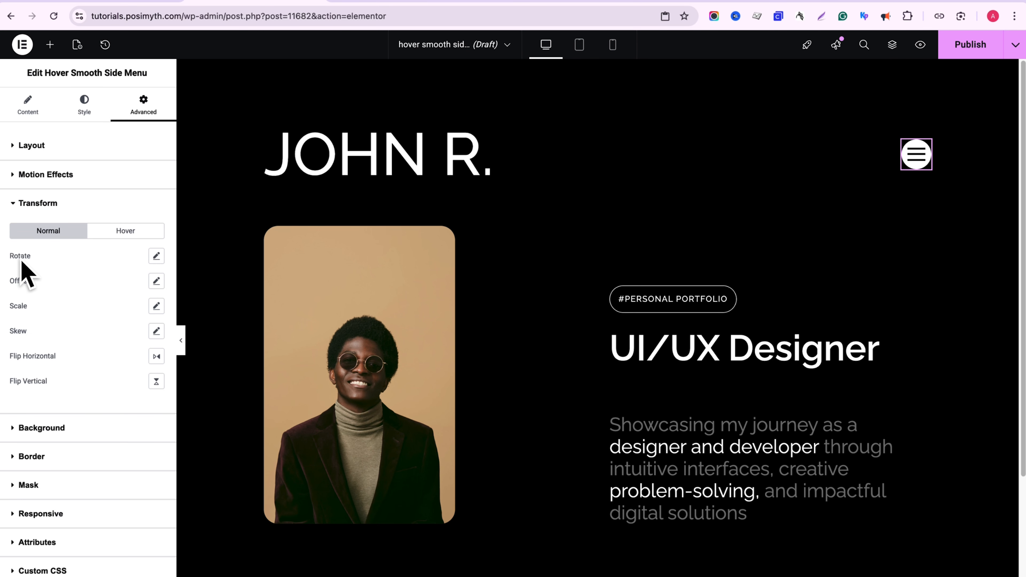
pyautogui.click(155, 256)
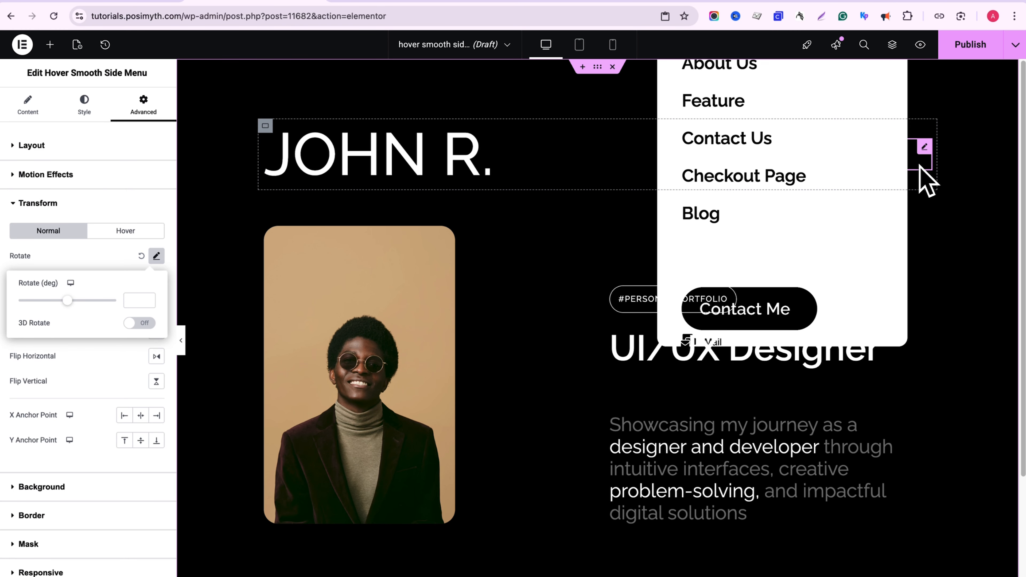
pyautogui.click(141, 256)
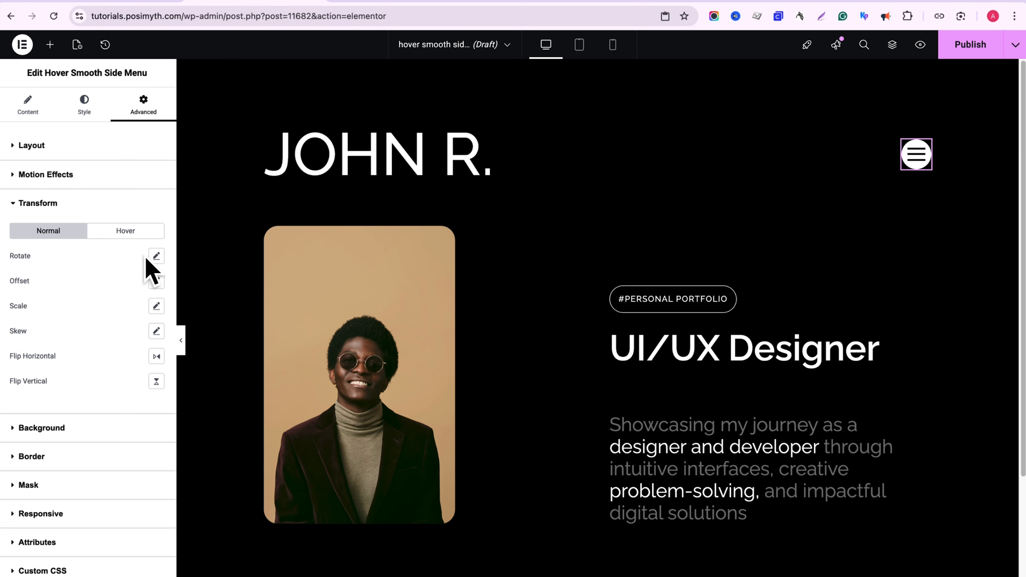
# - Try a normal-state Skew X of 9 degrees on the side menu, preview it on the canvas, and reset the skew
pyautogui.click(155, 332)
pyautogui.click(139, 374)
pyautogui.write('9')
pyautogui.moveTo(907, 161)
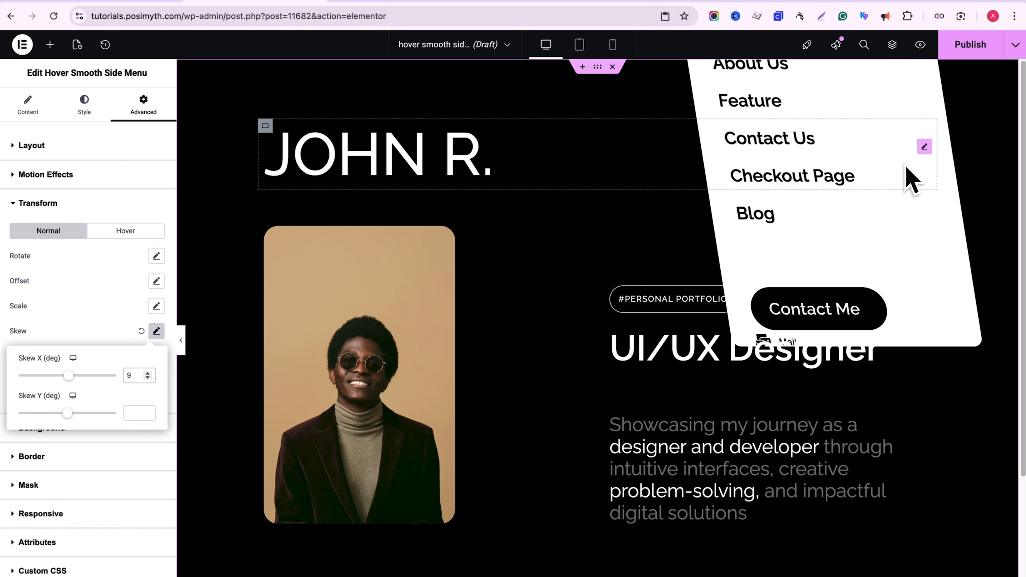
pyautogui.click(141, 330)
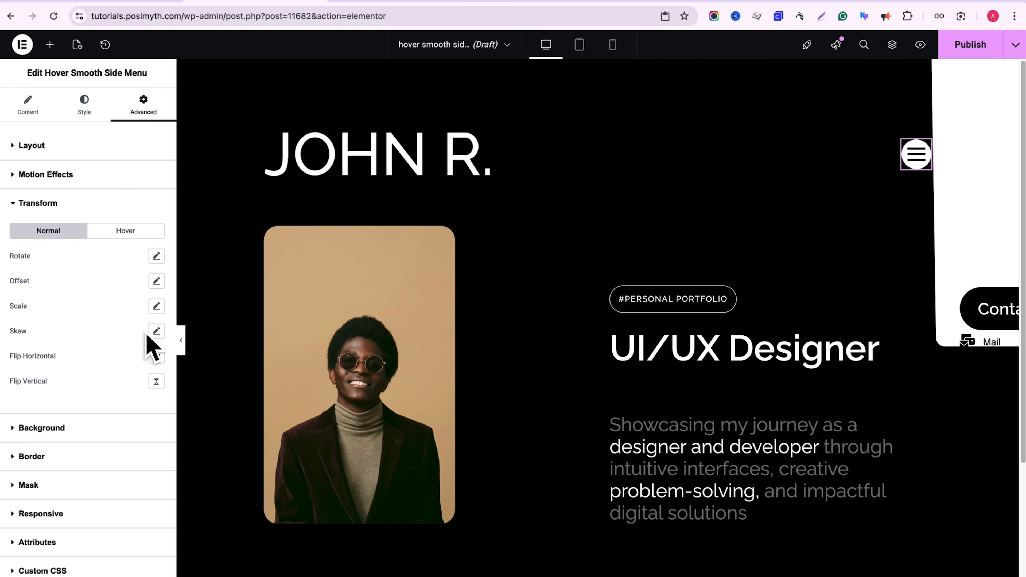
pyautogui.click(53, 203)
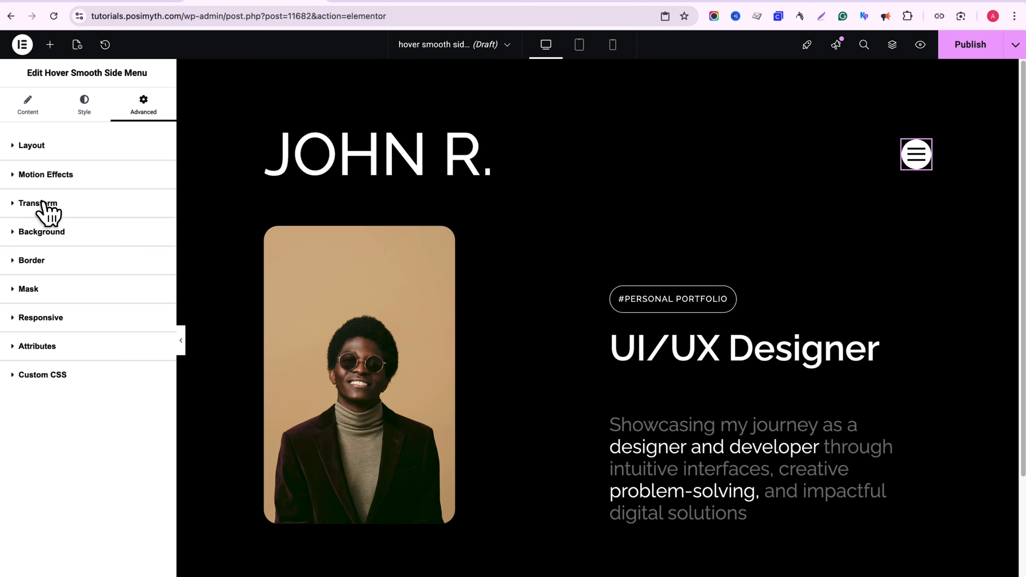
# - Review the widget's Responsive visibility options for desktop, tablet portrait and mobile portrait
pyautogui.click(43, 319)
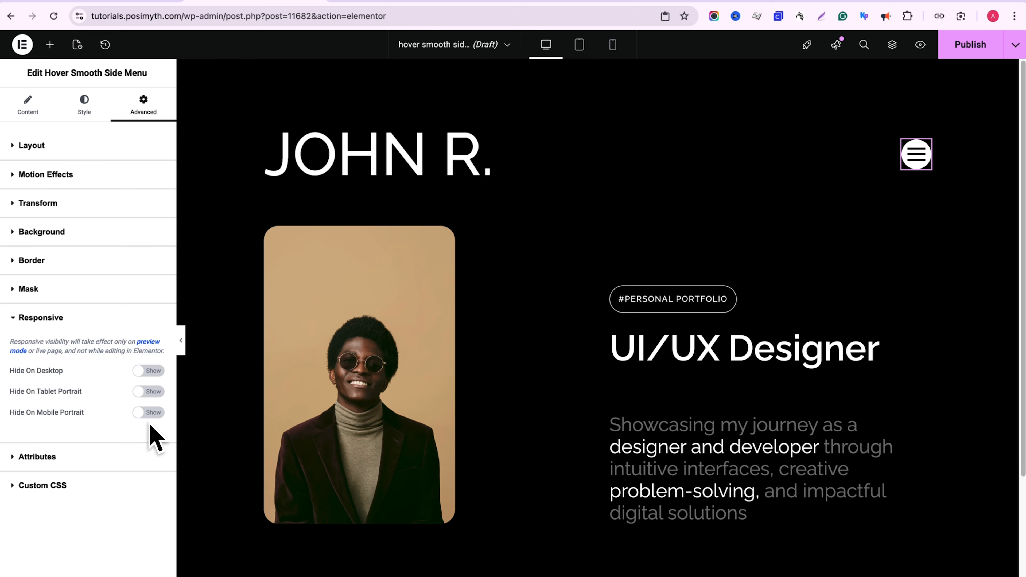
pyautogui.click(46, 328)
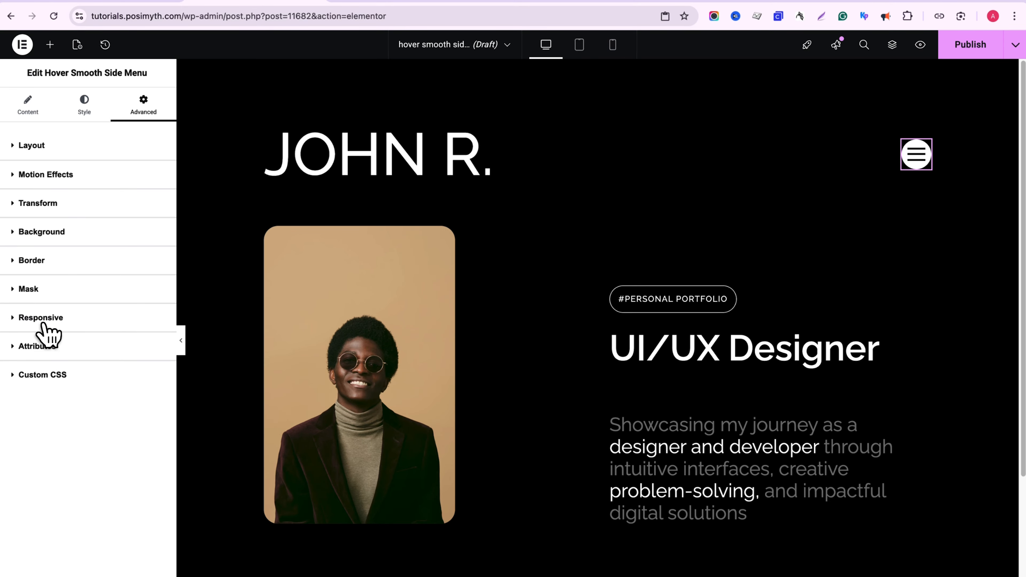